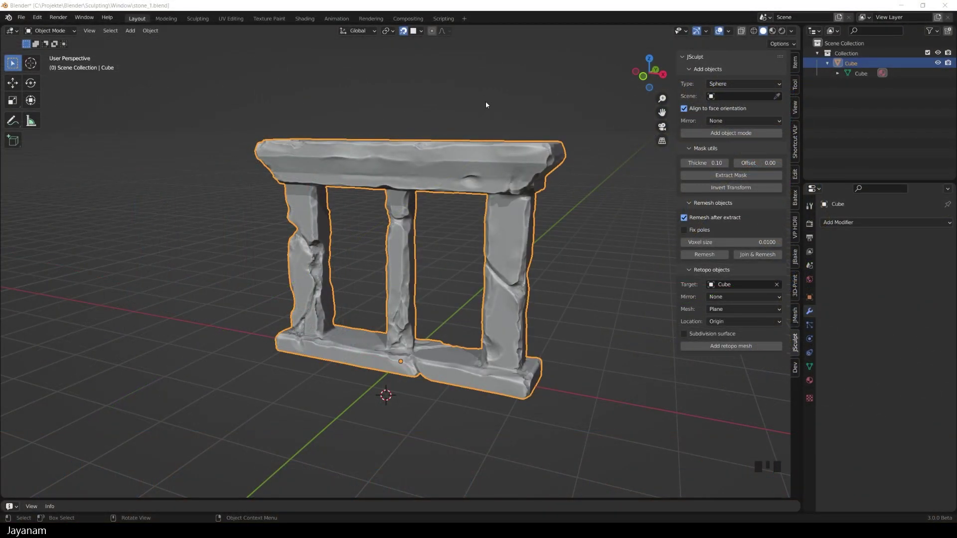
# Step: Examine the available mirror, mesh and location options for retopo objects
pyautogui.moveTo(488, 105); pyautogui.dragTo(471, 112, button='middle')
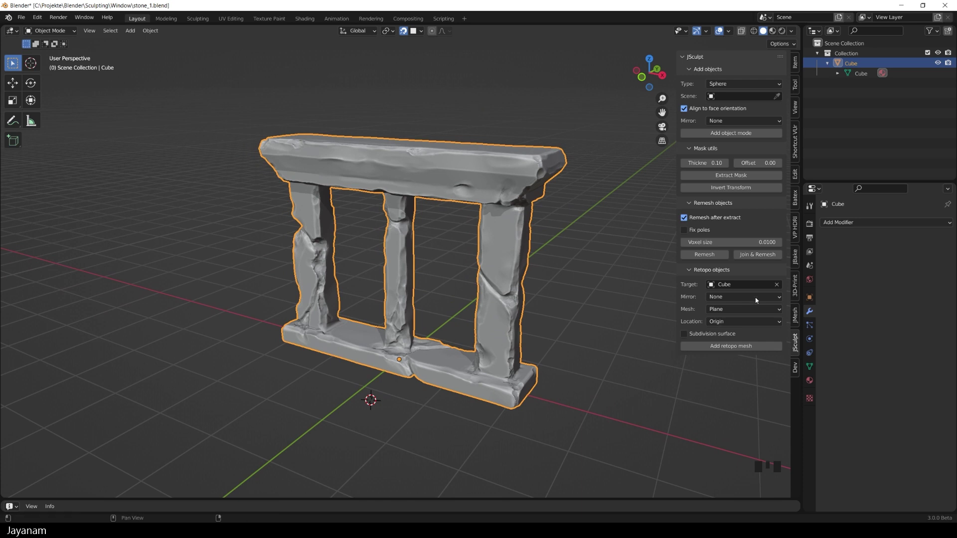
pyautogui.click(728, 298)
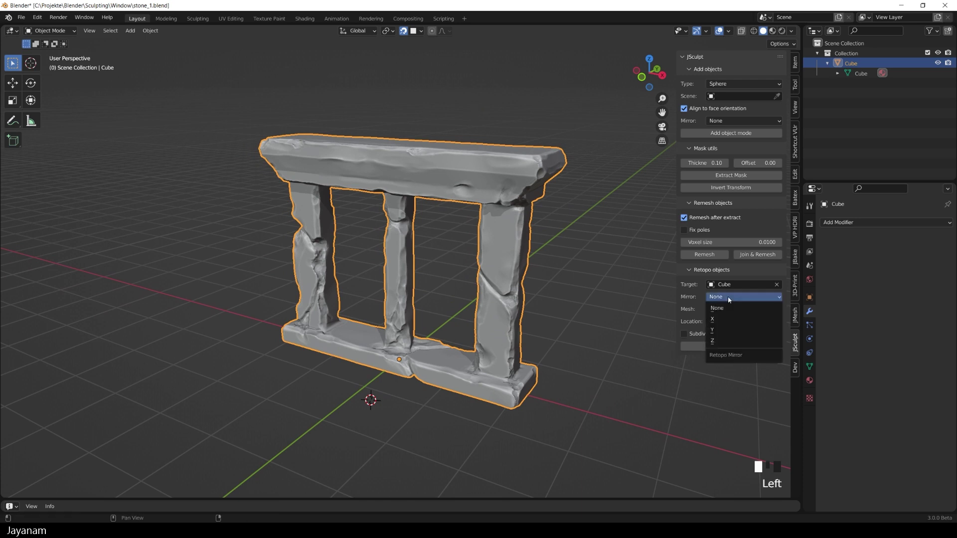
pyautogui.click(728, 298)
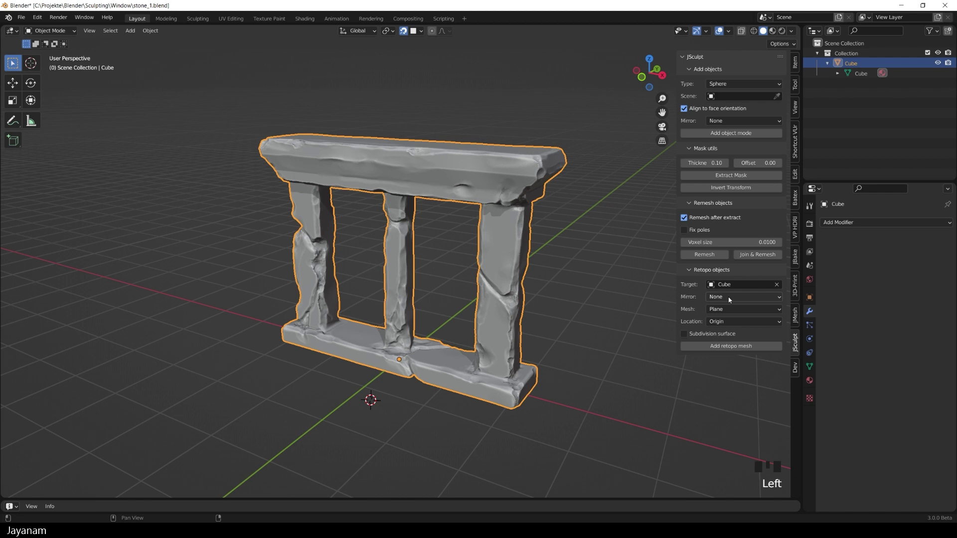
pyautogui.click(728, 310)
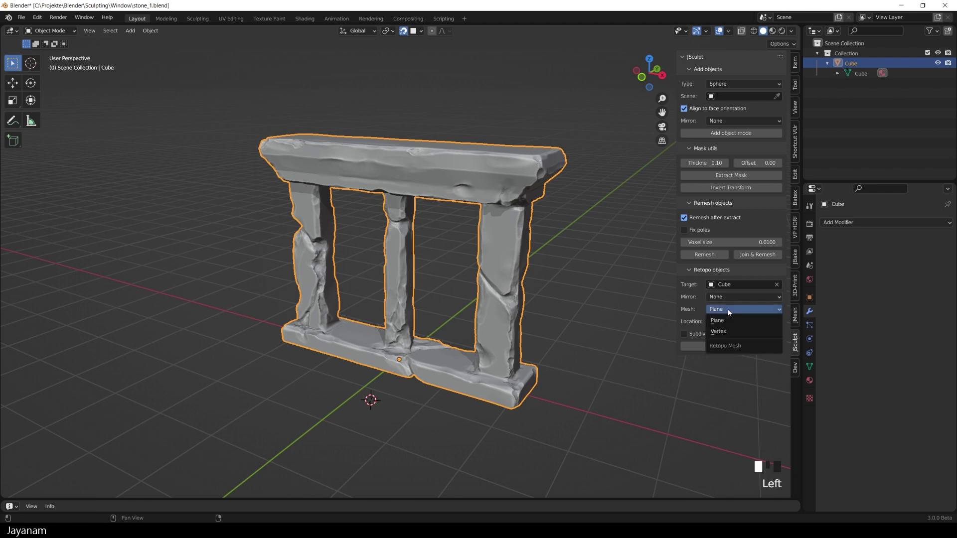
pyautogui.click(729, 310)
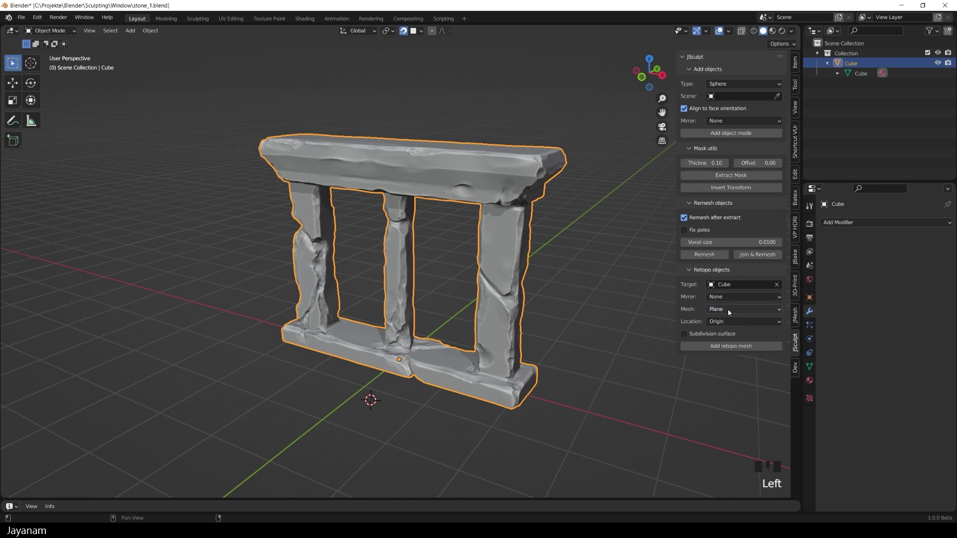
pyautogui.click(728, 323)
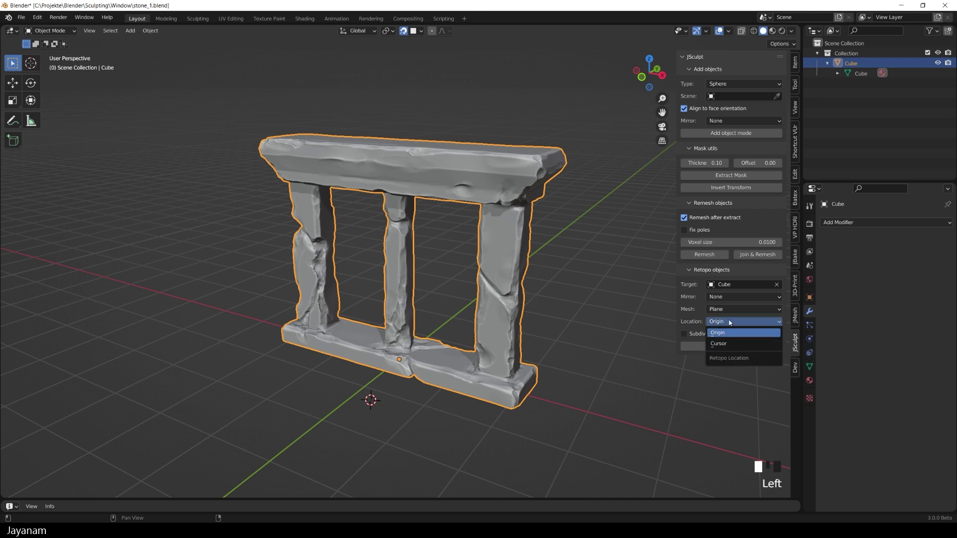
pyautogui.click(729, 323)
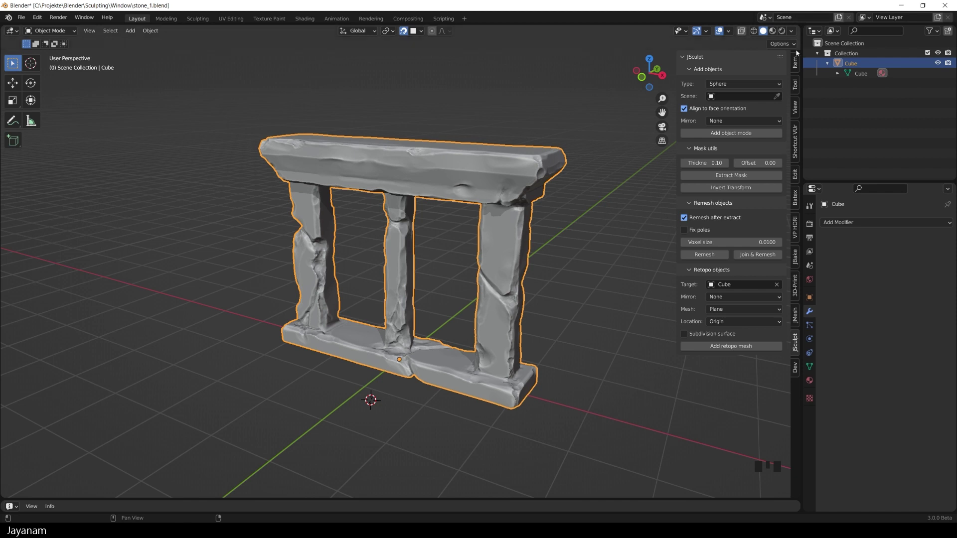
# Step: Set the viewport shading color to Random
pyautogui.click(792, 31)
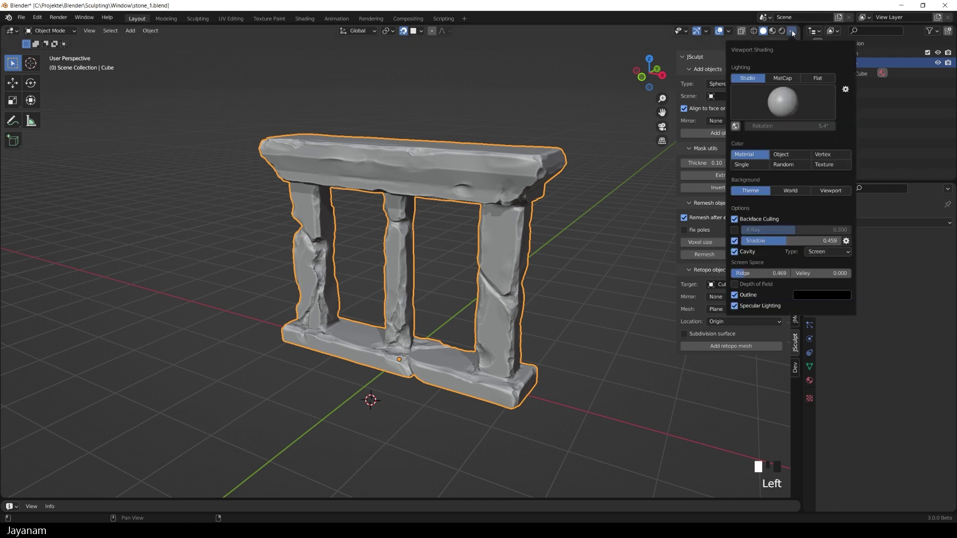
pyautogui.click(792, 165)
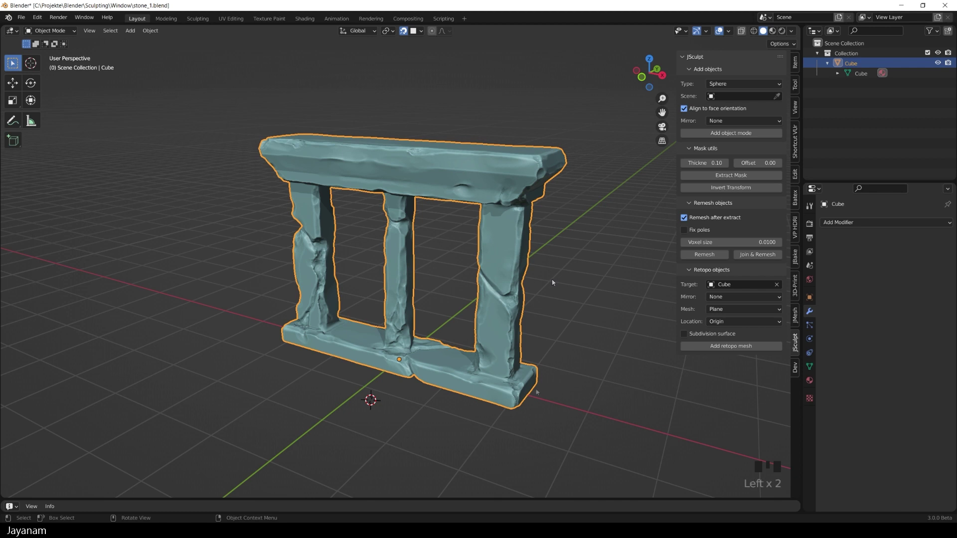
# Step: Add a retopo plane at the origin and move it up about 3486 mm along Z onto the top stone slab
pyautogui.click(725, 350)
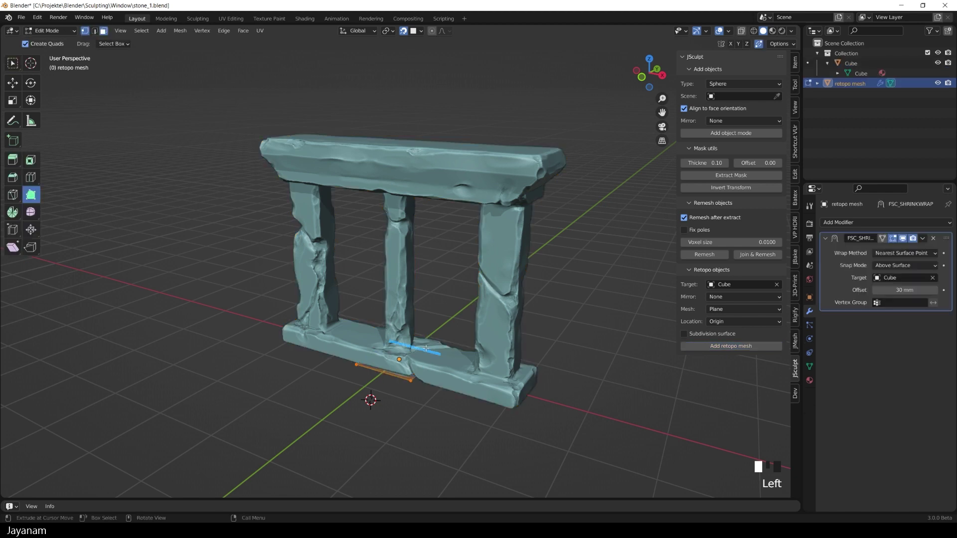
pyautogui.press('g')
pyautogui.press('z')
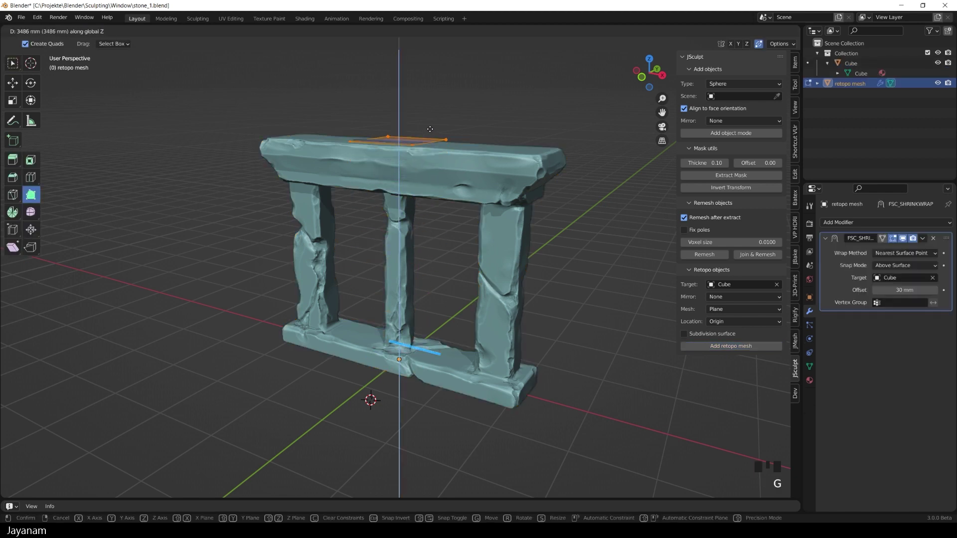
pyautogui.click(430, 129)
# Step: Move the four corner vertices of the retopo plane to stretch it along the top surface of the slab
pyautogui.moveTo(429, 129); pyautogui.dragTo(452, 202, button='middle')
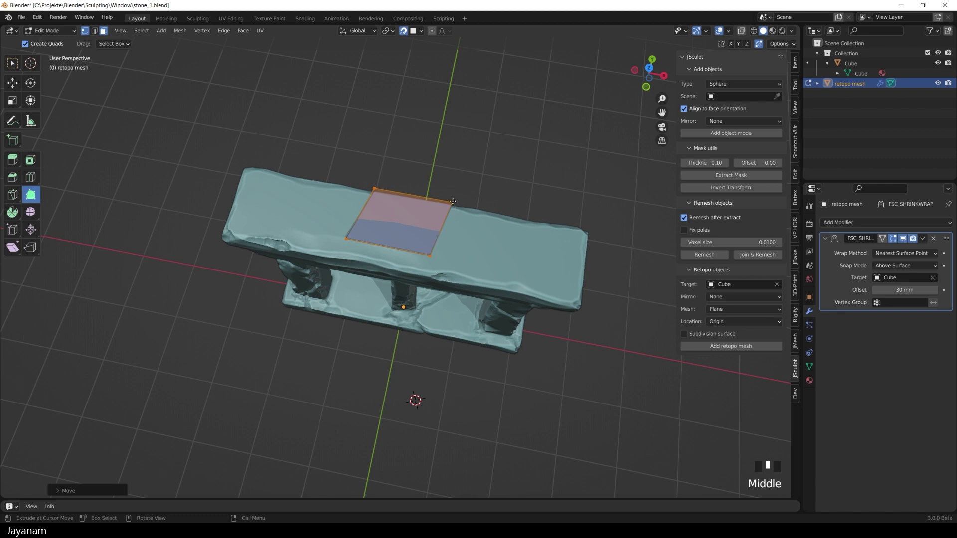
pyautogui.moveTo(453, 201); pyautogui.dragTo(463, 222)
pyautogui.moveTo(430, 256); pyautogui.dragTo(451, 267)
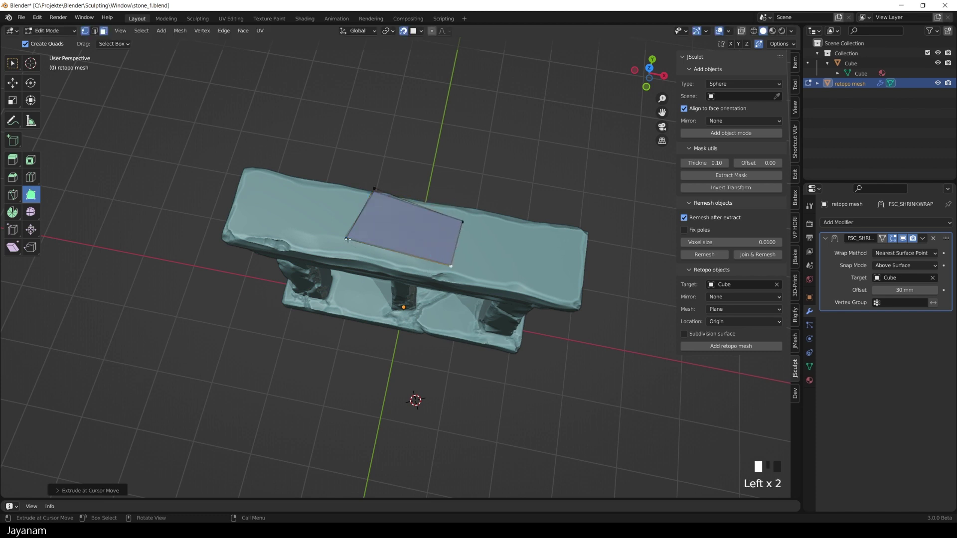
pyautogui.moveTo(347, 240); pyautogui.dragTo(342, 249)
pyautogui.moveTo(374, 188); pyautogui.dragTo(334, 192)
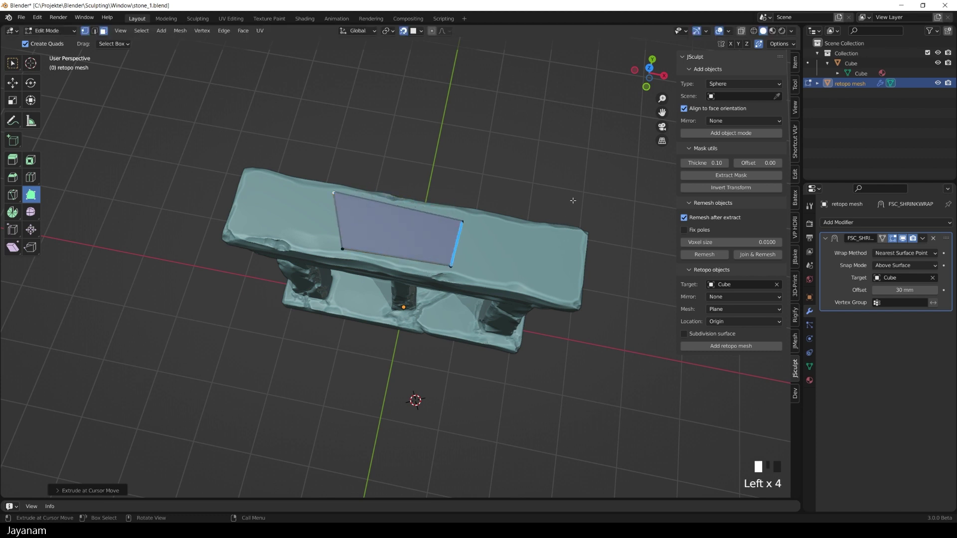
# Step: Leave Edit Mode and delete the retopo mesh
pyautogui.moveTo(573, 201); pyautogui.dragTo(534, 201, button='middle')
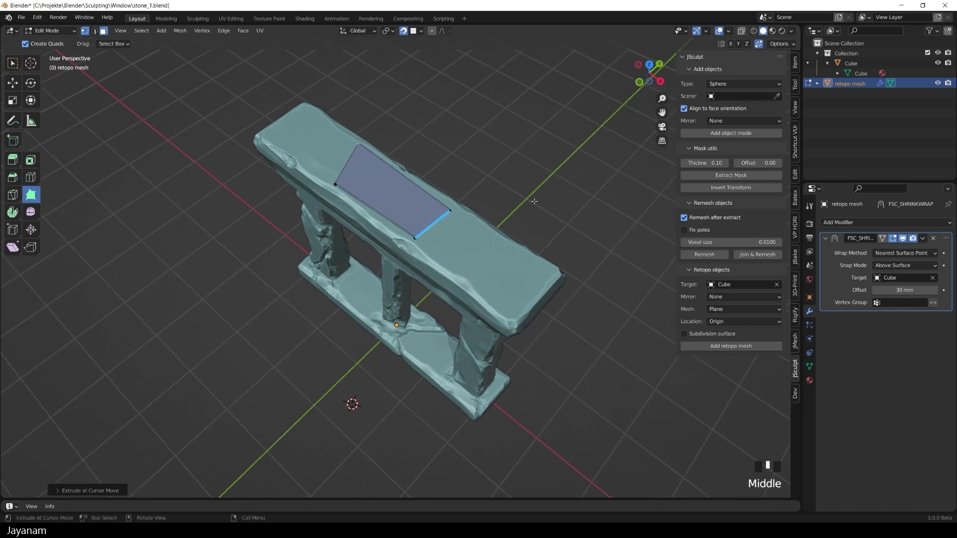
pyautogui.press('Tab')
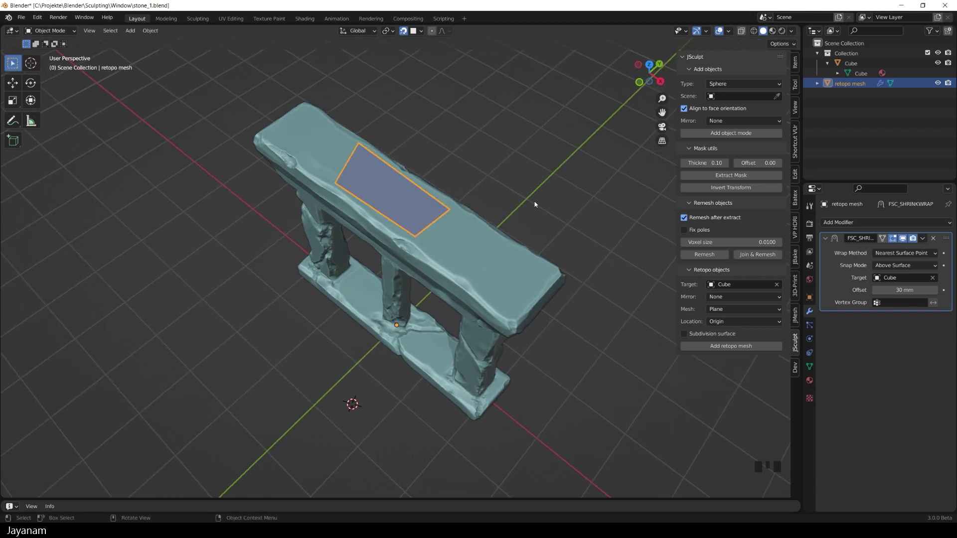
pyautogui.press('Delete')
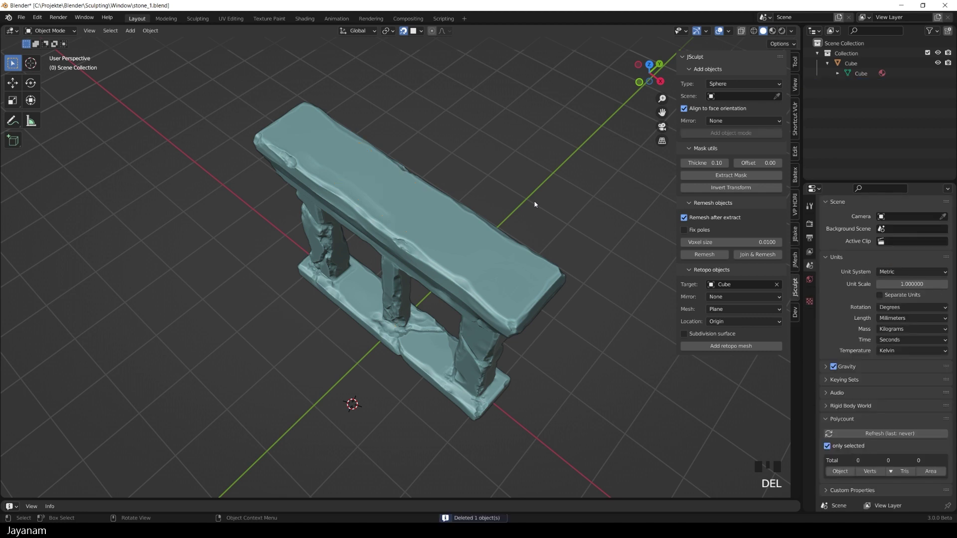
# Step: Set the retopo location to Cursor and place the 3D cursor on the slab's top surface near its -X end
pyautogui.click(722, 322)
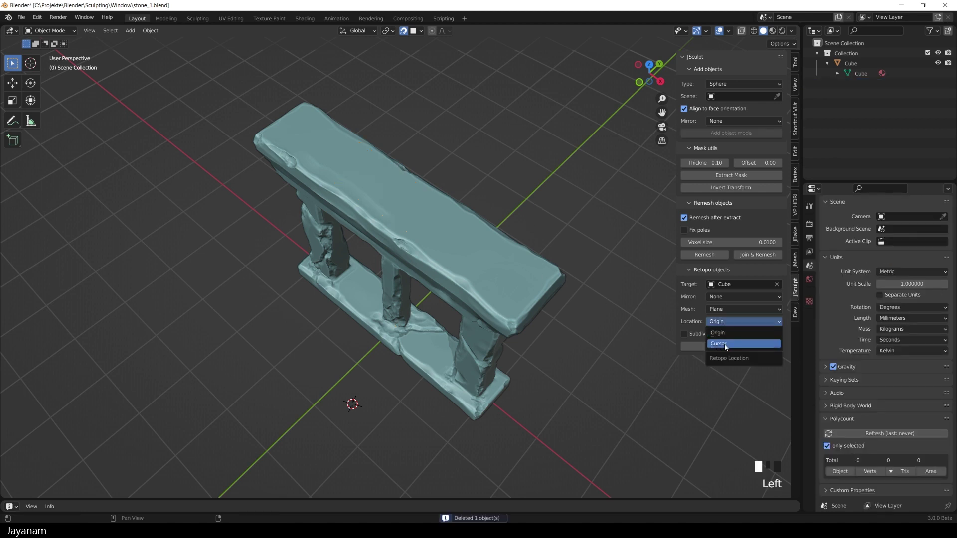
pyautogui.click(726, 344)
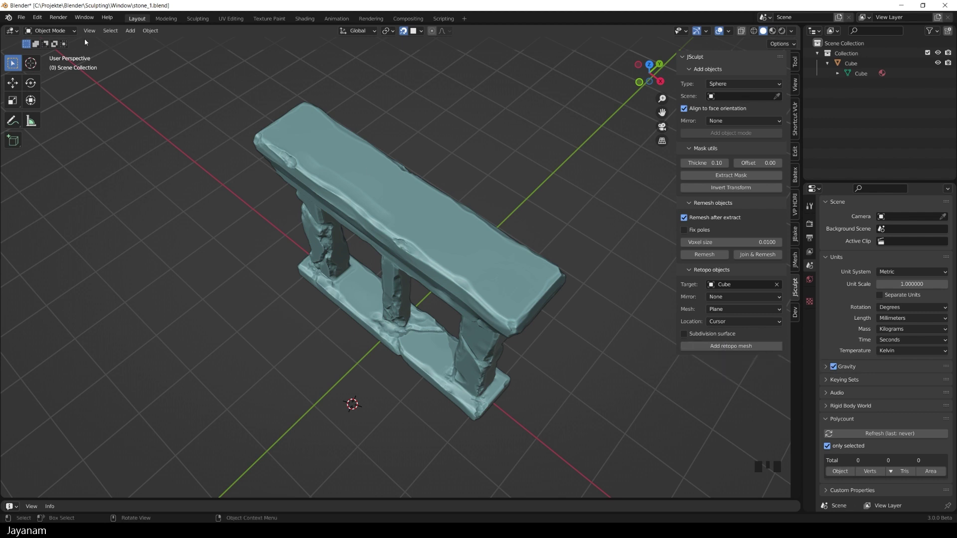
pyautogui.click(31, 64)
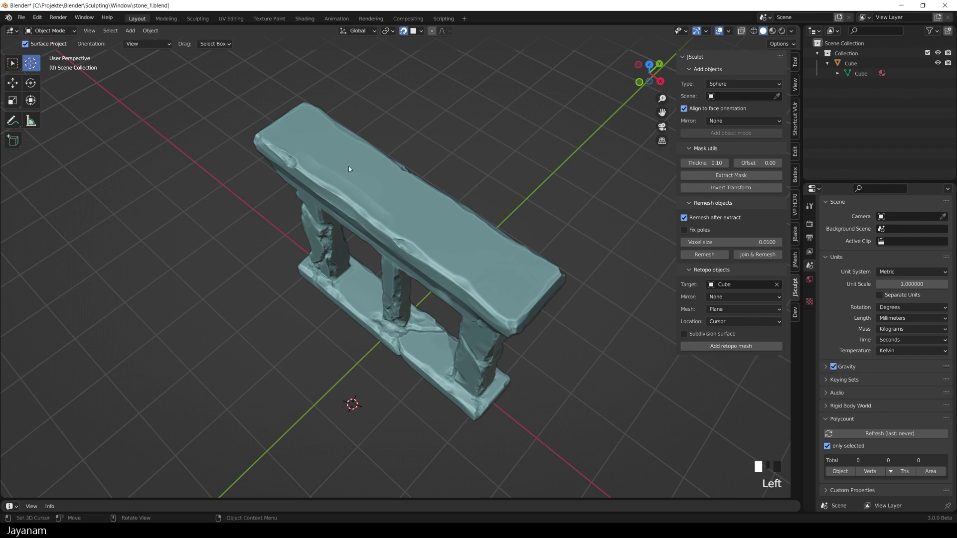
pyautogui.click(305, 138)
pyautogui.moveTo(414, 287); pyautogui.dragTo(413, 288, button='middle')
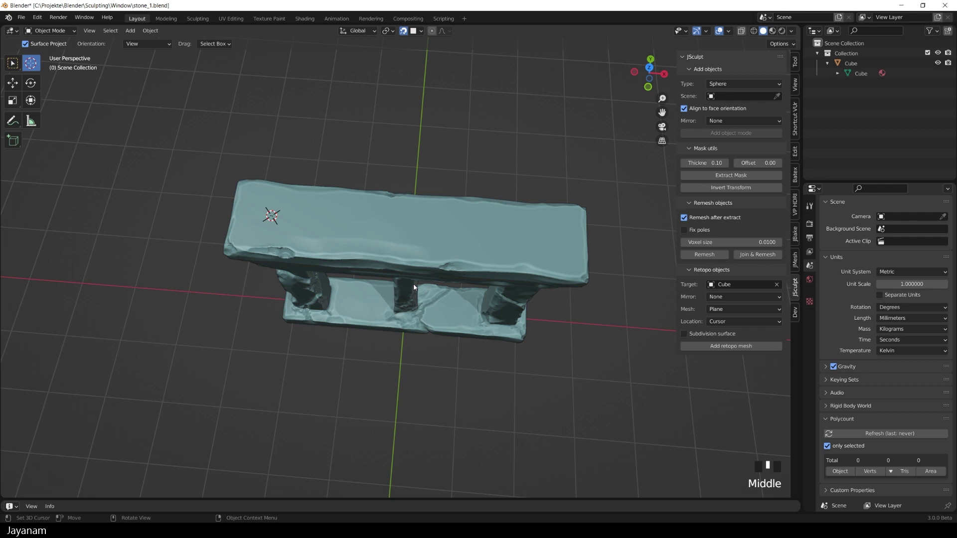
# Step: Set the retopo mirror axis to X and add a retopo plane at the 3D cursor
pyautogui.click(729, 296)
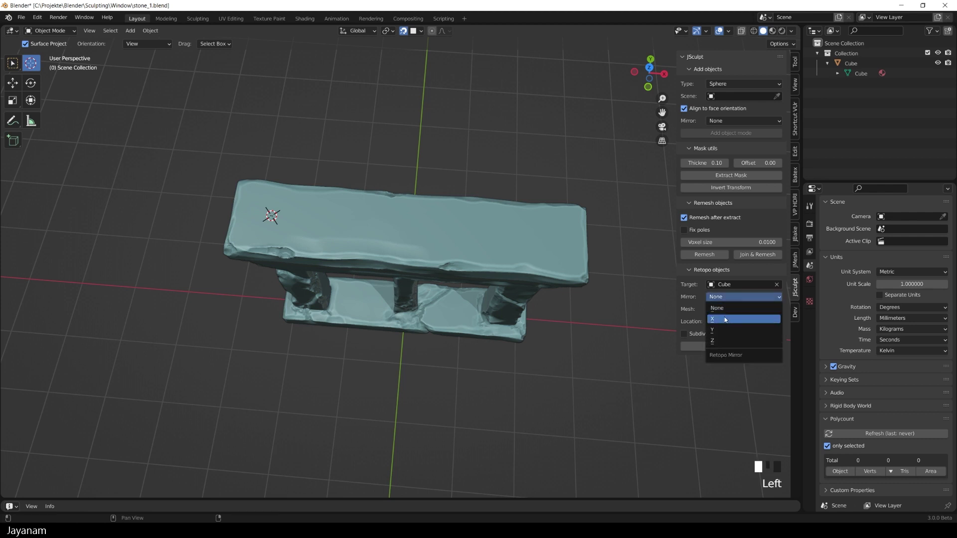
pyautogui.click(725, 320)
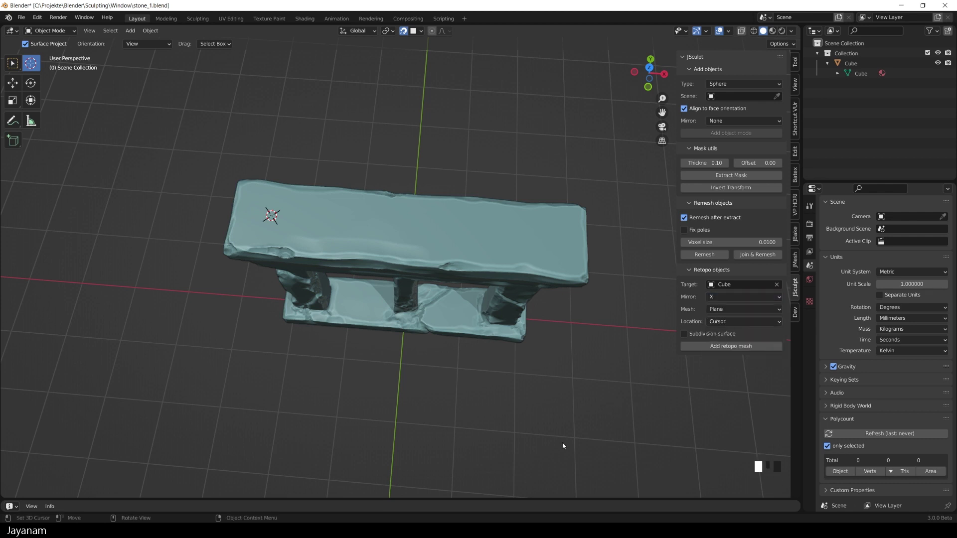
pyautogui.click(709, 347)
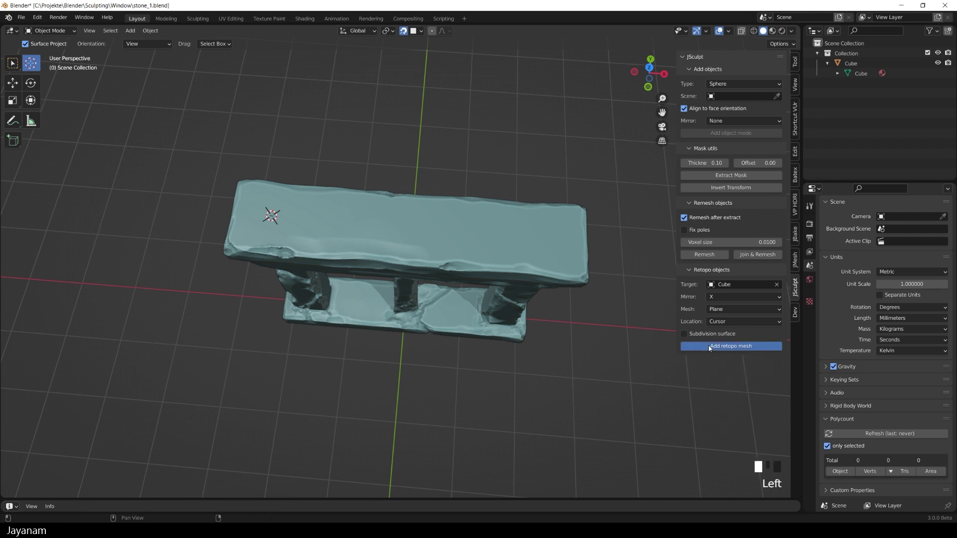
# Step: Adjust the four corners of the mirrored retopo plane from the top view to fit the end of the slab
pyautogui.keyDown('alt'); pyautogui.moveTo(364, 241); pyautogui.dragTo(388, 255, button='middle'); pyautogui.keyUp('alt')
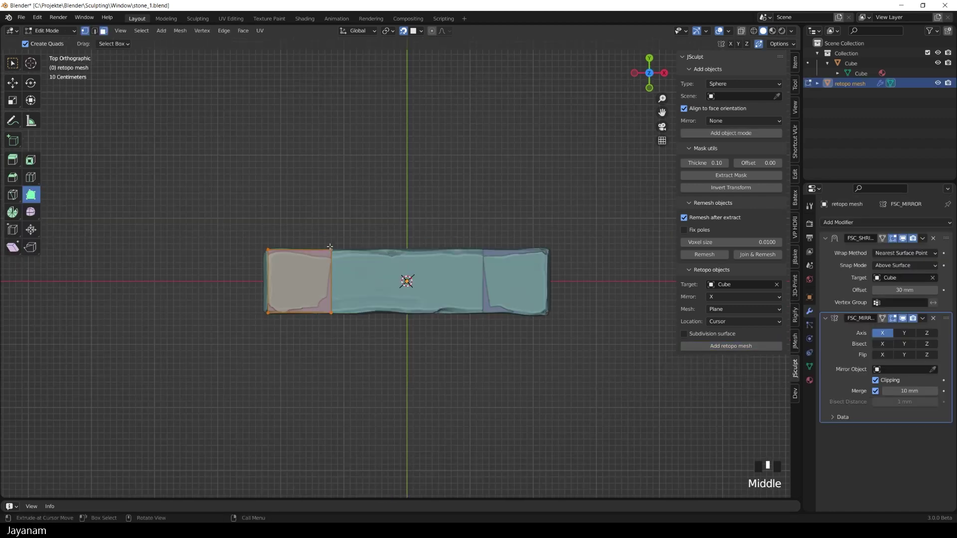
pyautogui.moveTo(331, 250); pyautogui.dragTo(337, 257)
pyautogui.moveTo(332, 314); pyautogui.dragTo(336, 308)
pyautogui.moveTo(269, 251); pyautogui.dragTo(273, 251)
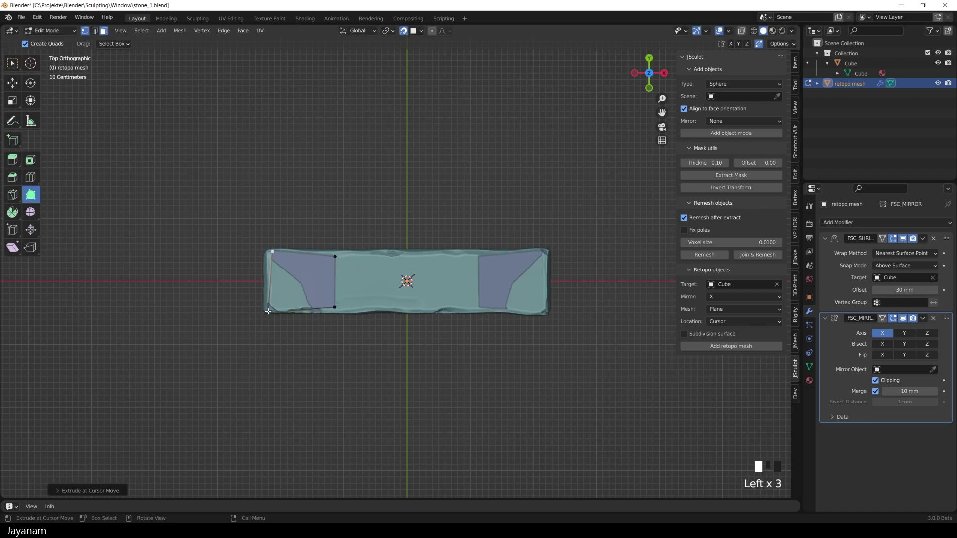
pyautogui.moveTo(268, 311); pyautogui.dragTo(272, 306)
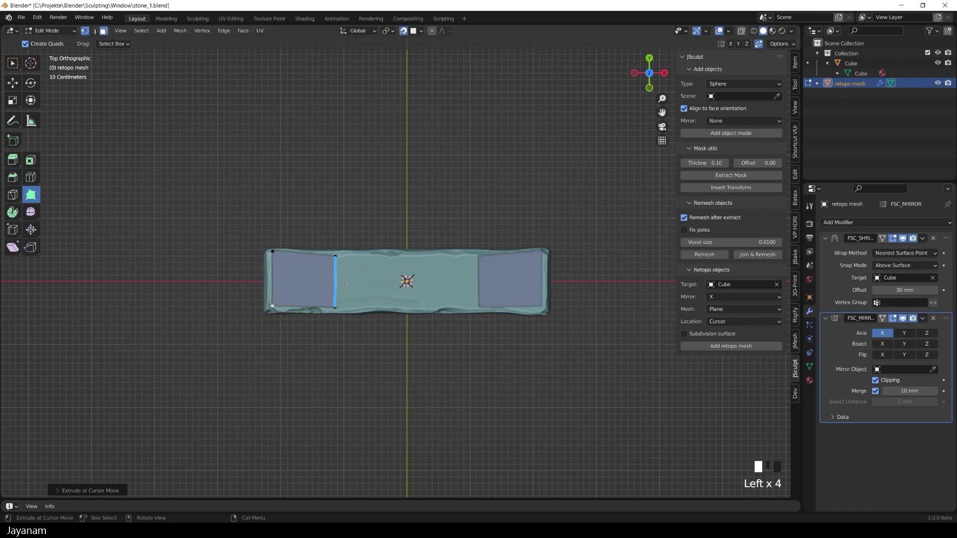
# Step: Extrude the retopo plane's inner edge twice toward the slab's middle until it joins the mirrored half
pyautogui.moveTo(337, 283); pyautogui.dragTo(383, 283)
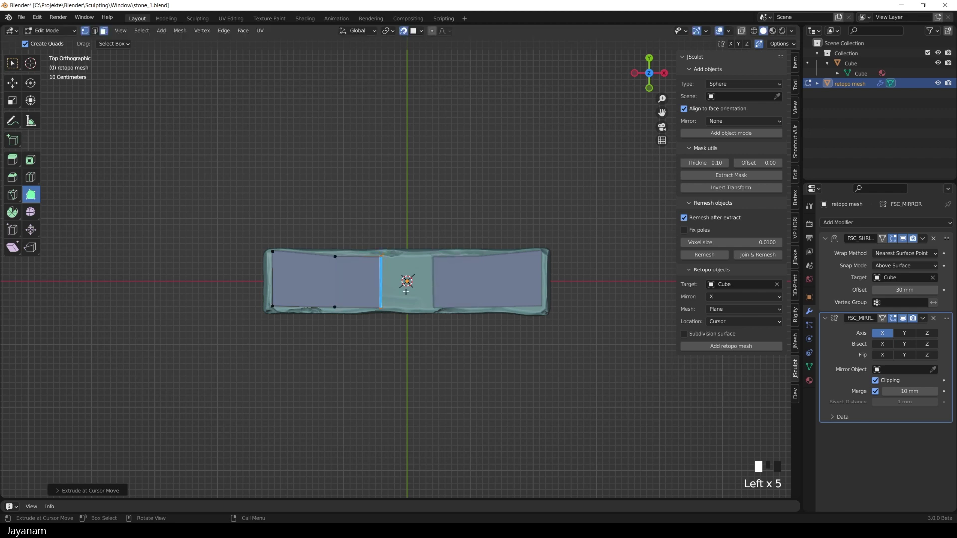
pyautogui.moveTo(406, 292); pyautogui.dragTo(390, 280, button='middle')
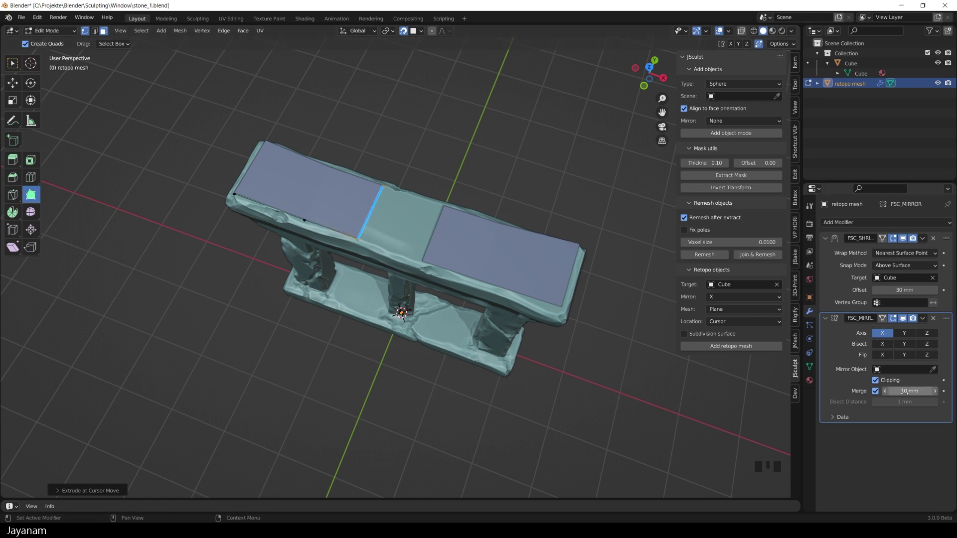
pyautogui.moveTo(514, 365); pyautogui.dragTo(424, 316, button='middle')
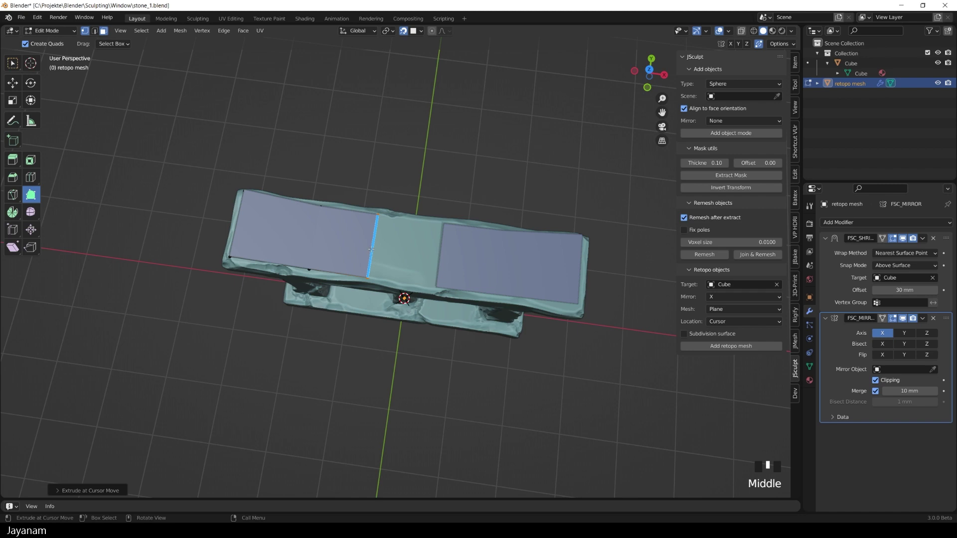
pyautogui.moveTo(371, 249); pyautogui.dragTo(415, 256)
pyautogui.moveTo(478, 355); pyautogui.dragTo(451, 306, button='middle')
pyautogui.moveTo(491, 248); pyautogui.dragTo(475, 266, button='middle')
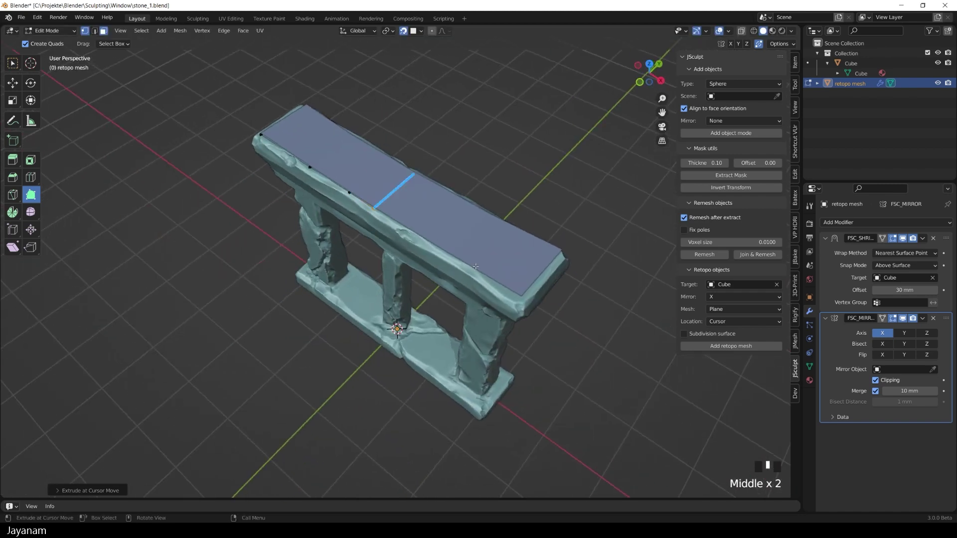
# Step: Extrude a front edge of the retopo mesh over the slab's front rim and fill the adjoining quads up to the mirror centre
pyautogui.moveTo(420, 289); pyautogui.dragTo(349, 294, button='middle')
pyautogui.moveTo(289, 261); pyautogui.dragTo(292, 270)
pyautogui.moveTo(292, 269); pyautogui.dragTo(371, 223, button='middle')
pyautogui.keyDown('ctrl'); pyautogui.moveTo(371, 222); pyautogui.dragTo(374, 222); pyautogui.keyUp('ctrl')
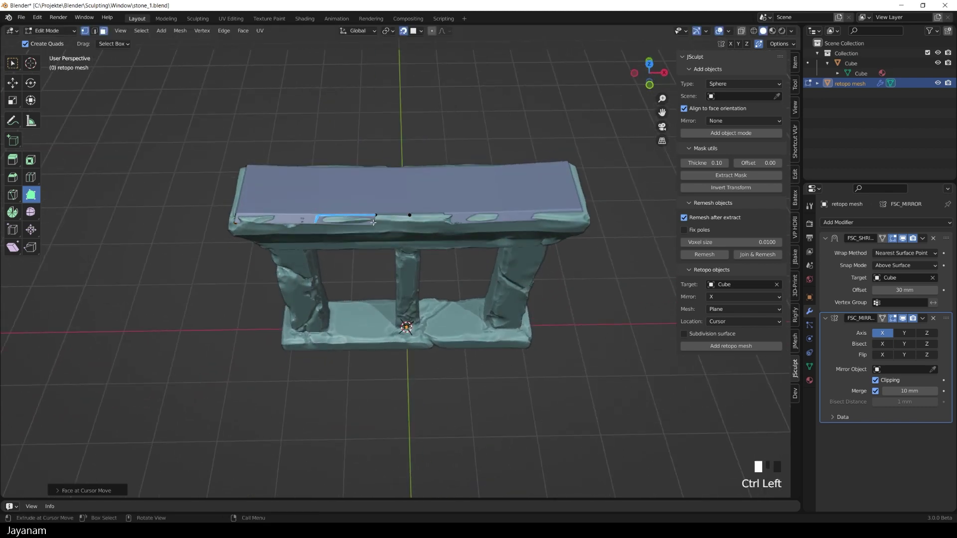
pyautogui.keyDown('ctrl'); pyautogui.click(409, 220); pyautogui.keyUp('ctrl')
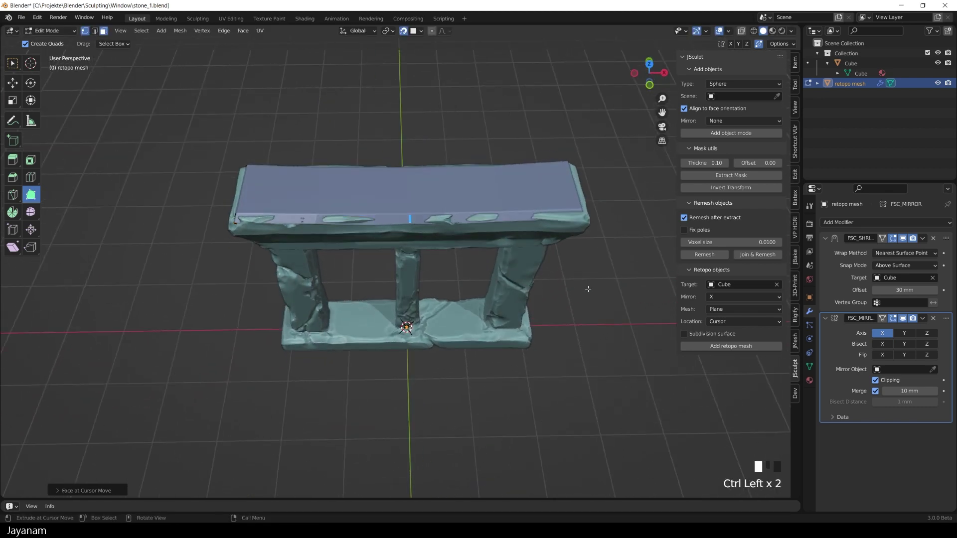
pyautogui.moveTo(588, 289); pyautogui.dragTo(547, 365, button='middle')
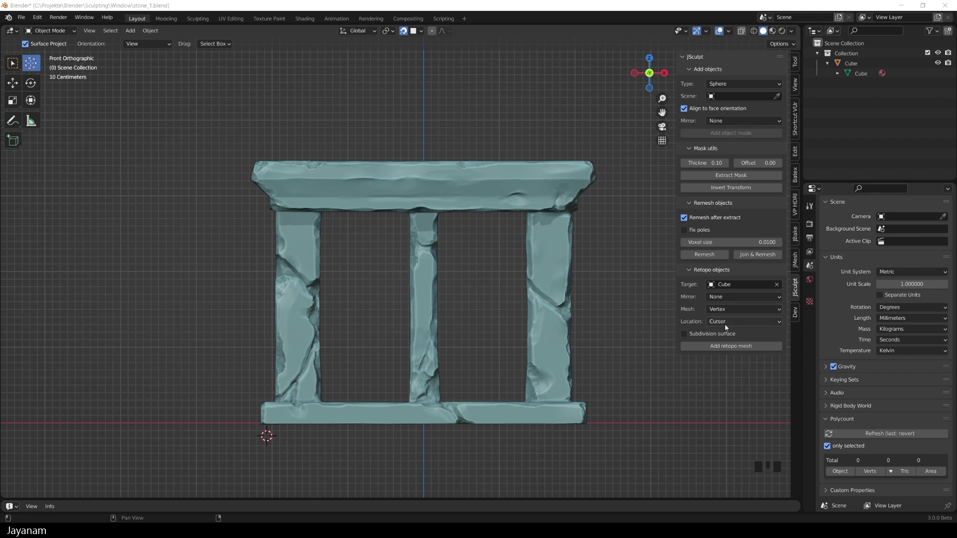
# Step: Keep the retopo mesh type at Vertex, place the 3D cursor near the lintel's left end and add a retopo mesh there
pyautogui.click(734, 309)
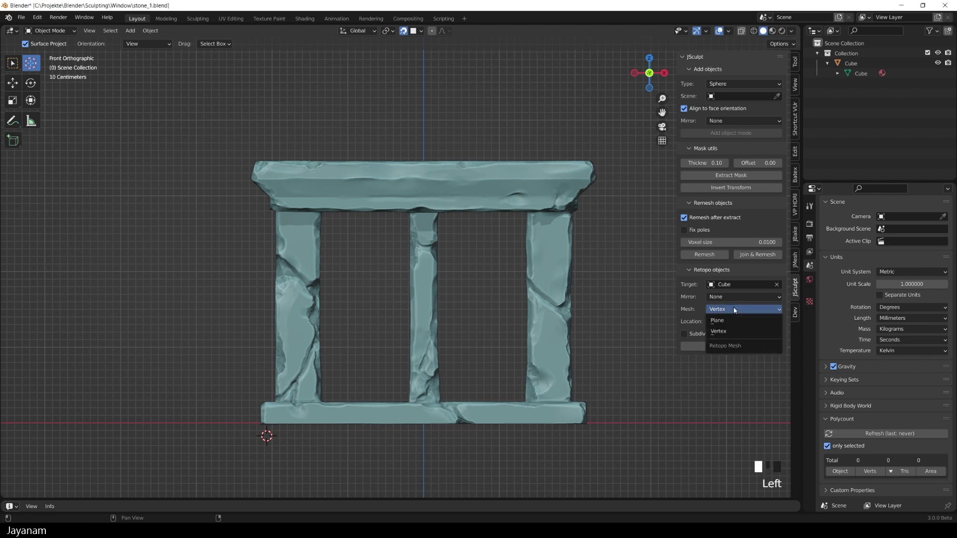
pyautogui.click(734, 308)
pyautogui.click(732, 321)
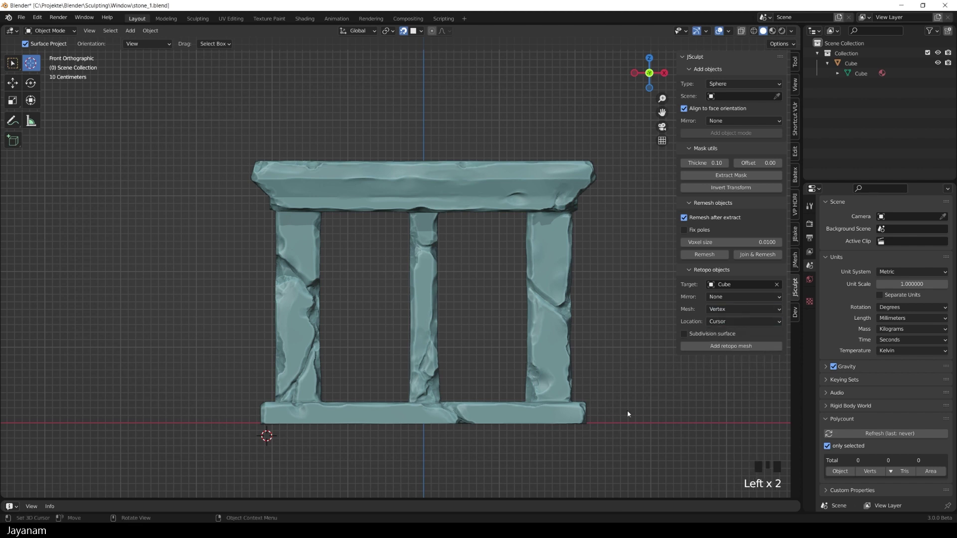
pyautogui.click(280, 180)
pyautogui.click(737, 345)
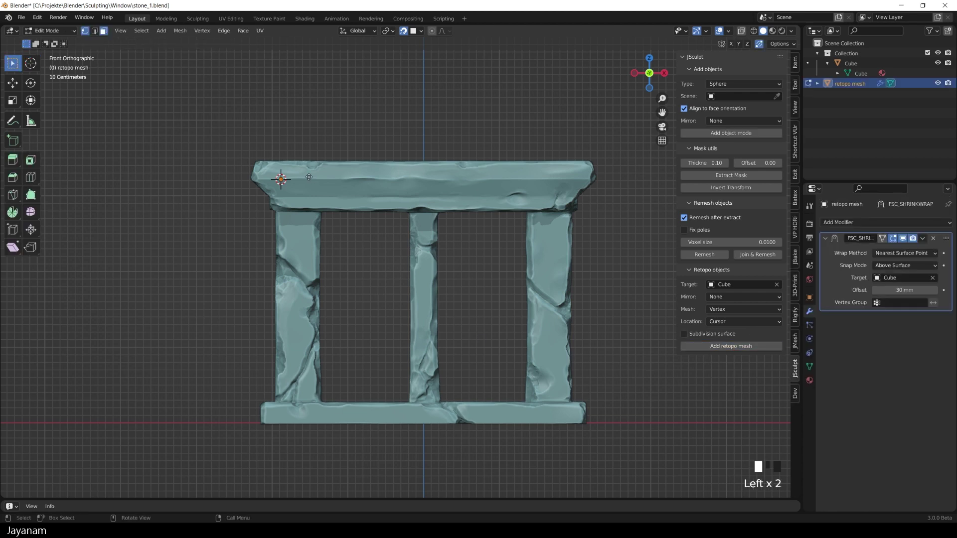
# Step: Extrude the vertex into a rectangular outline about 1456 mm by 237 mm on the lintel's front and fill it with a face
pyautogui.press('e')
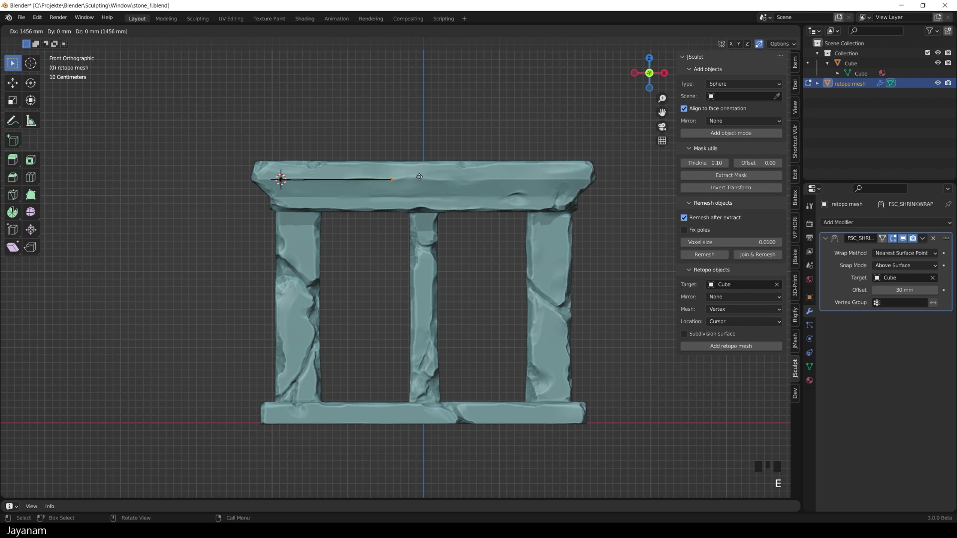
pyautogui.click(419, 177)
pyautogui.press('e')
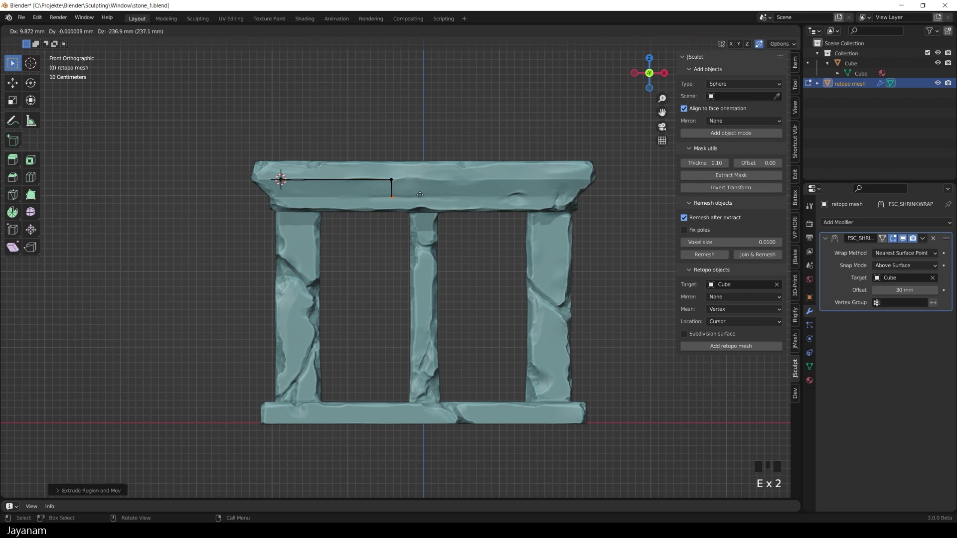
pyautogui.click(419, 195)
pyautogui.press('e')
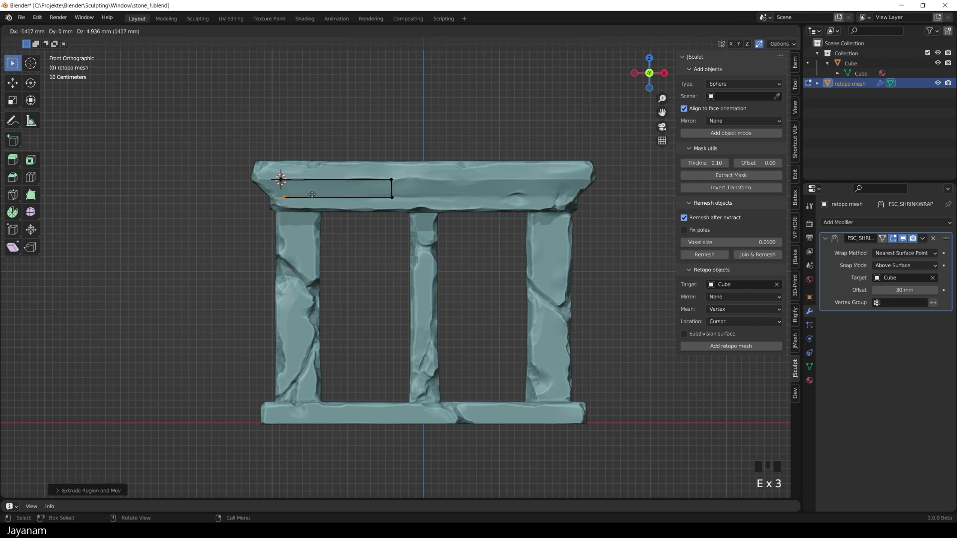
pyautogui.click(241, 256)
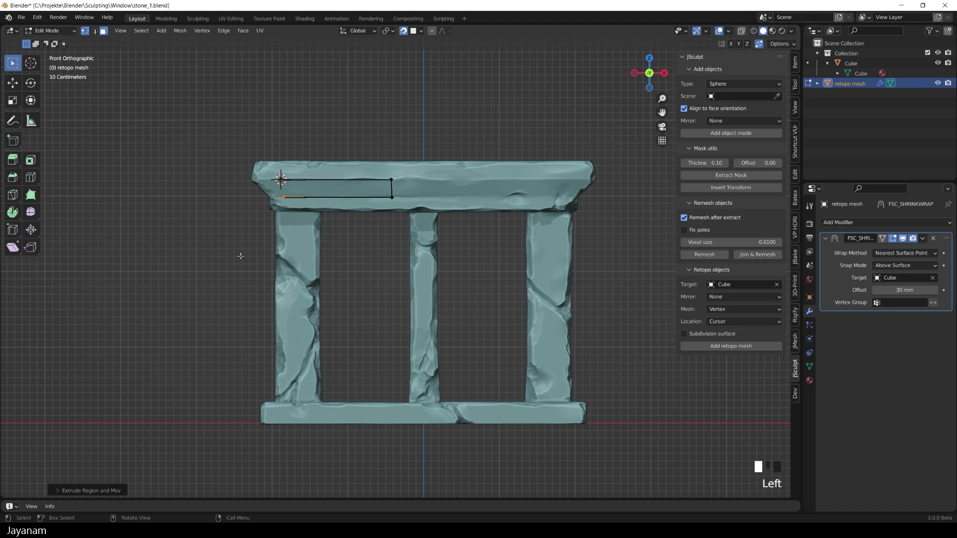
pyautogui.moveTo(235, 145); pyautogui.dragTo(414, 215)
pyautogui.press('f')
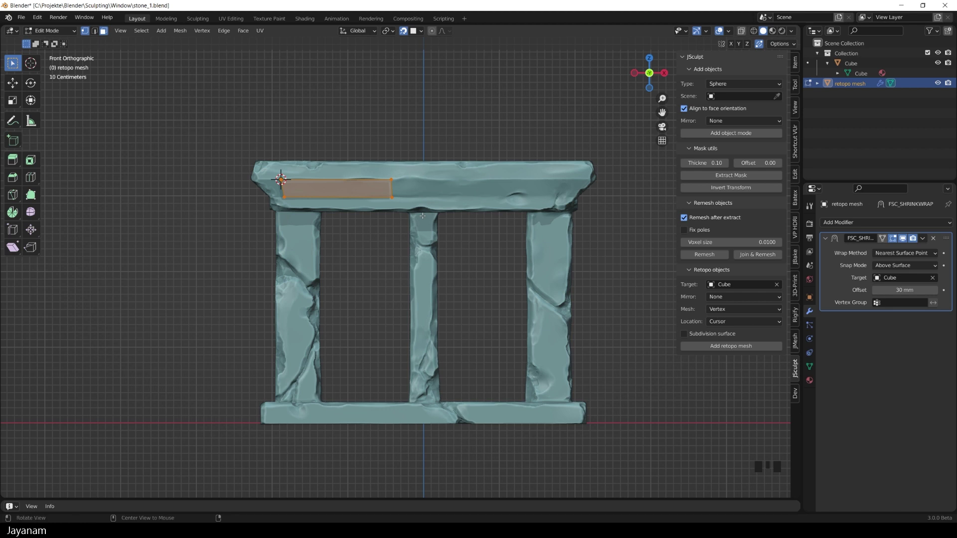
# Step: Flip the normals of the new lintel face and deselect it
pyautogui.hotkey('alt', 'n')
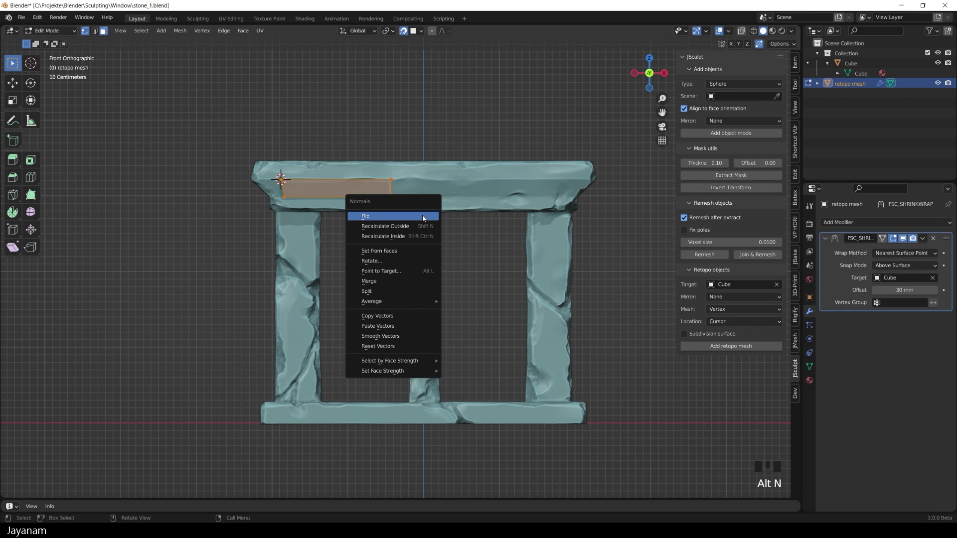
pyautogui.click(423, 218)
pyautogui.click(376, 139)
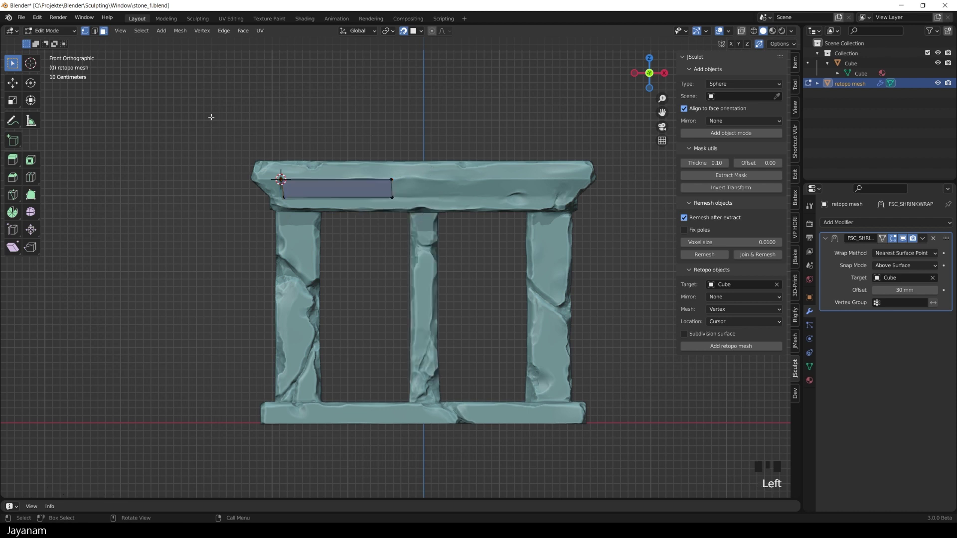
# Step: In vertex select mode, extrude the face's right edge twice along the lintel toward its right end
pyautogui.click(394, 185)
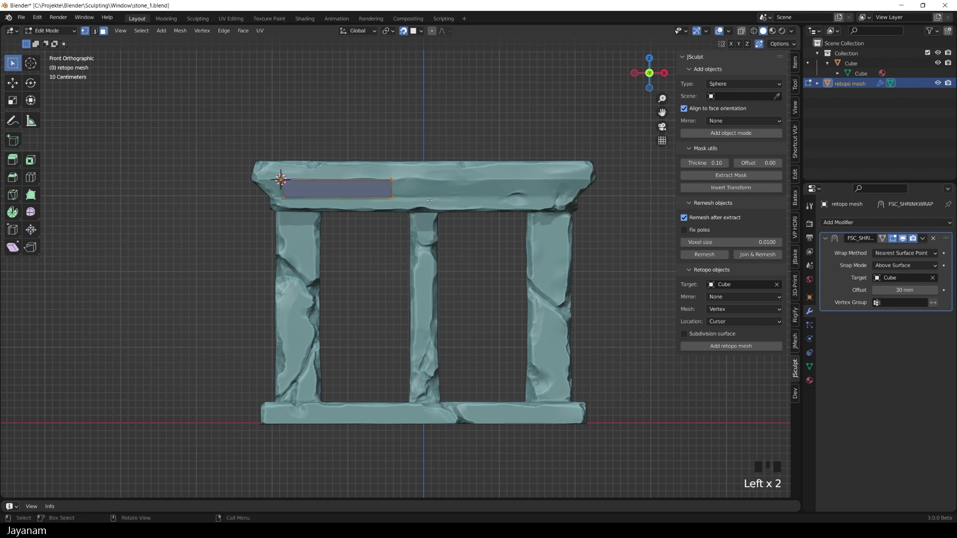
pyautogui.click(85, 32)
pyautogui.click(85, 33)
pyautogui.moveTo(378, 123); pyautogui.dragTo(432, 214)
pyautogui.press('e')
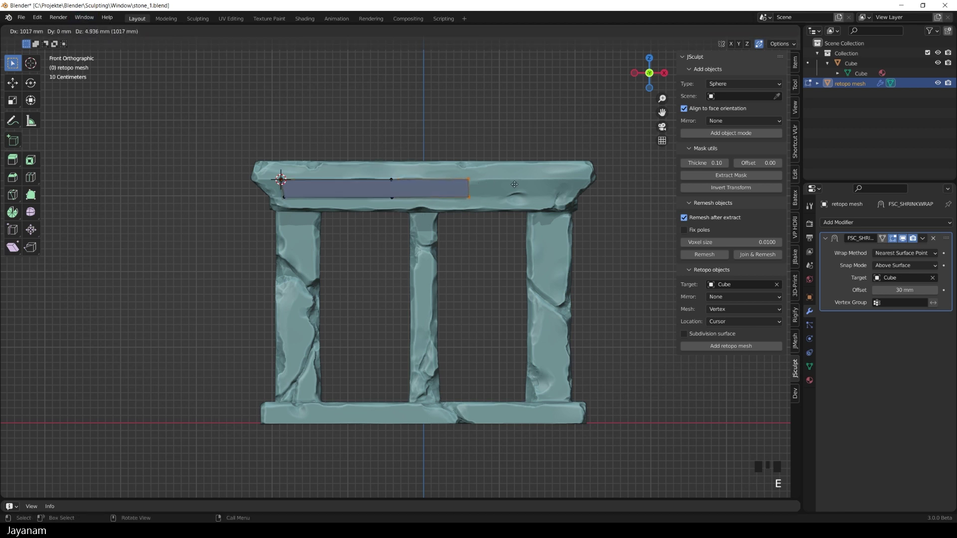
pyautogui.click(522, 186)
pyautogui.press('e')
pyautogui.click(606, 185)
# Step: Extrude the first face's lower edge down to the lintel's bottom rim and its upper edge up to the top rim
pyautogui.moveTo(273, 193); pyautogui.dragTo(402, 204)
pyautogui.press('e')
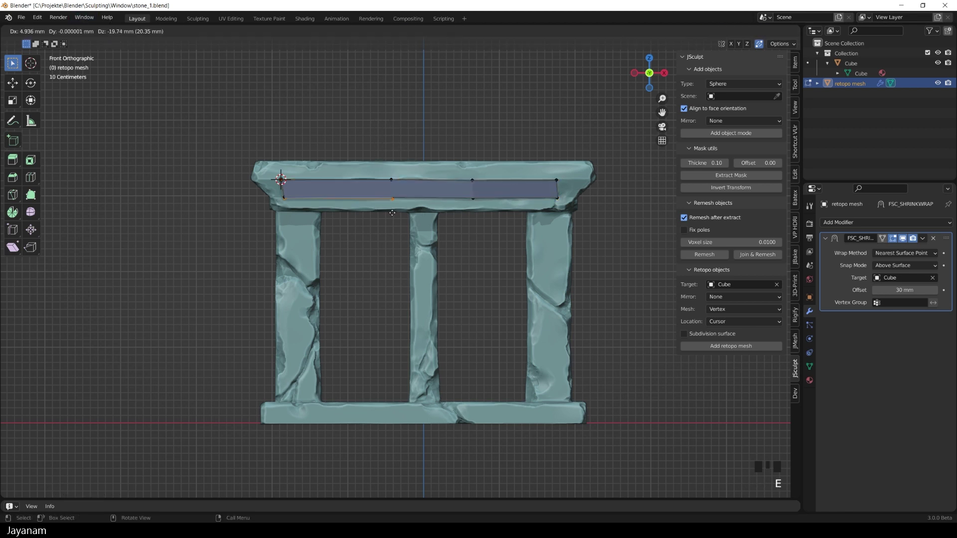
pyautogui.click(391, 219)
pyautogui.click(339, 179)
pyautogui.press('e')
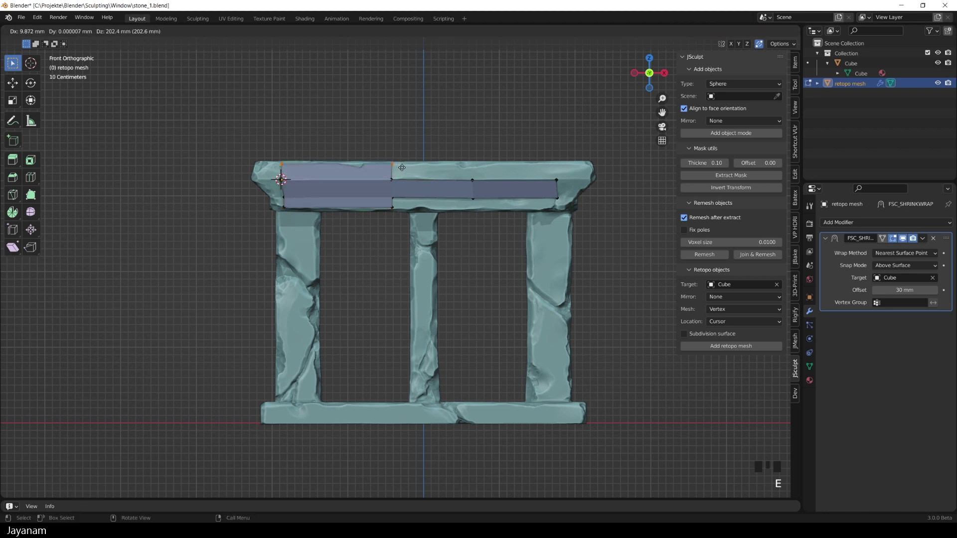
pyautogui.click(457, 209)
# Step: With Poly Build, complete the upper row of faces, extend both rows to the lintel's right end, and leave Edit Mode
pyautogui.moveTo(458, 209); pyautogui.dragTo(493, 220, button='middle')
pyautogui.click(30, 194)
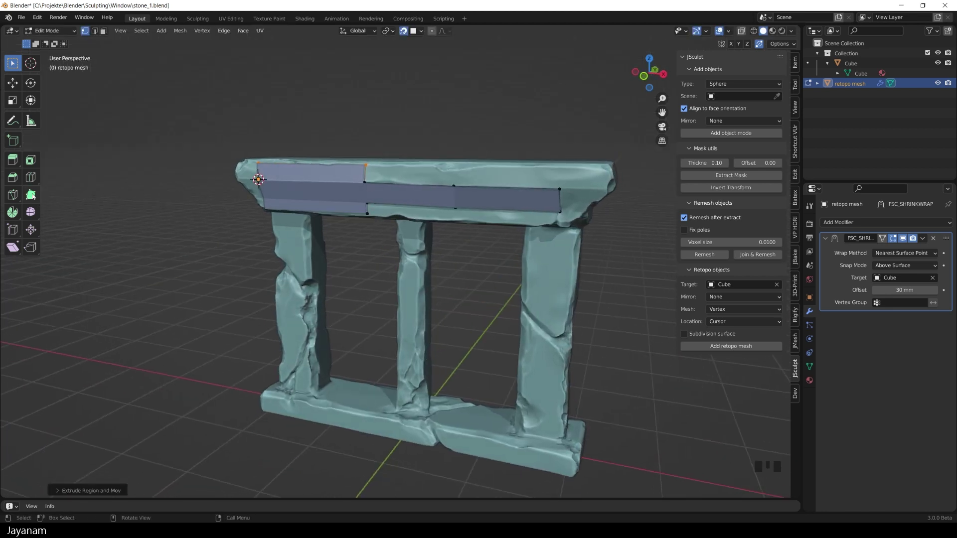
pyautogui.keyDown('ctrl'); pyautogui.click(452, 169); pyautogui.keyUp('ctrl')
pyautogui.keyDown('ctrl'); pyautogui.click(565, 169); pyautogui.keyUp('ctrl')
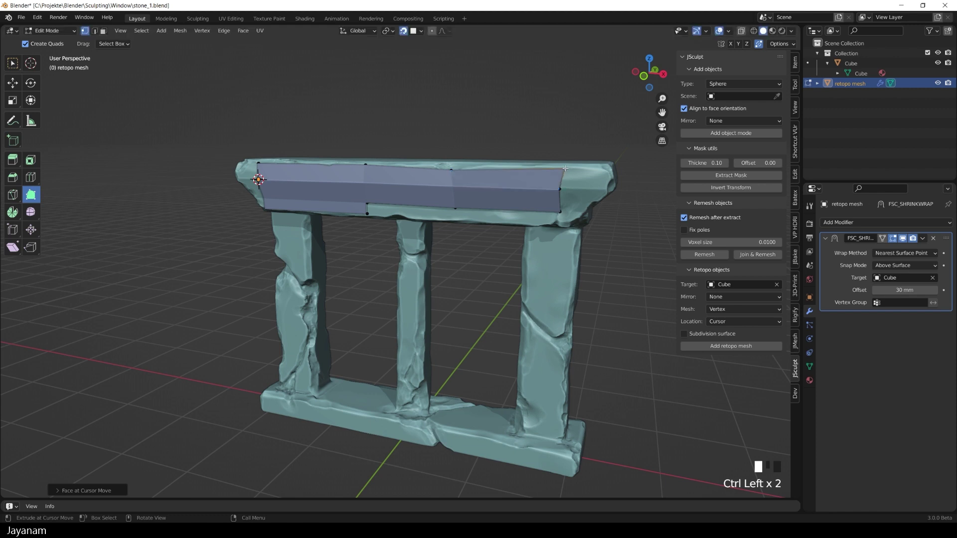
pyautogui.moveTo(563, 180); pyautogui.dragTo(605, 171)
pyautogui.click(600, 175)
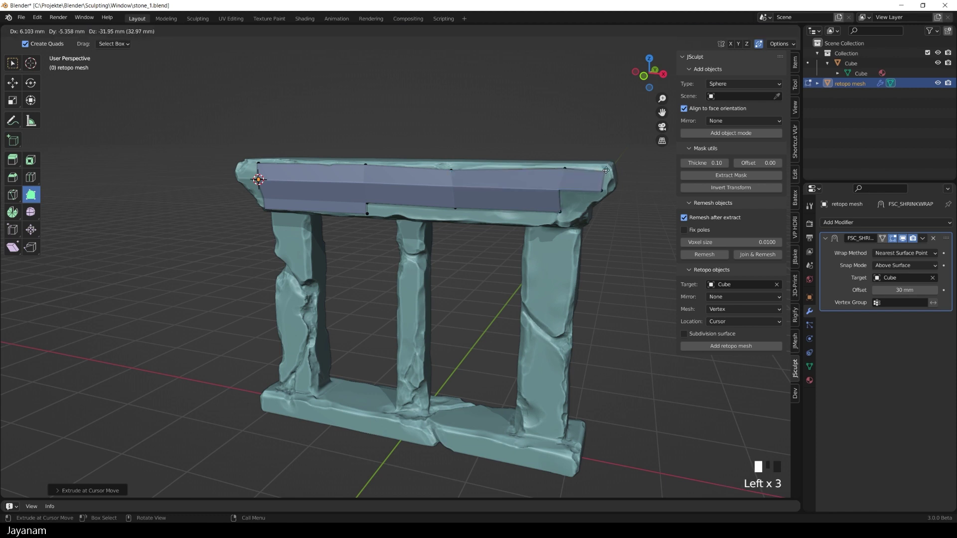
pyautogui.keyDown('ctrl'); pyautogui.click(583, 211); pyautogui.keyUp('ctrl')
pyautogui.keyDown('ctrl'); pyautogui.moveTo(582, 210); pyautogui.dragTo(582, 211); pyautogui.keyUp('ctrl')
pyautogui.moveTo(468, 295); pyautogui.dragTo(467, 293, button='middle')
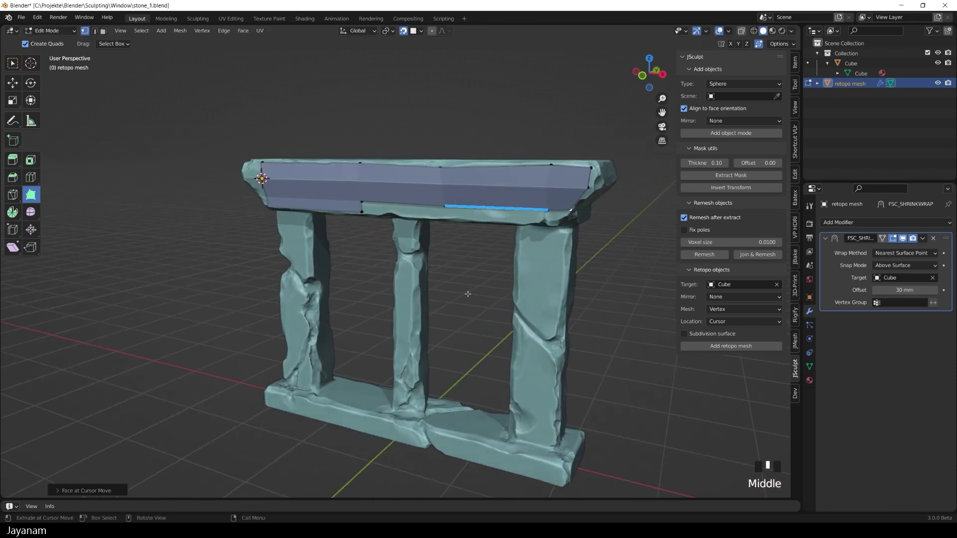
pyautogui.press('Tab')
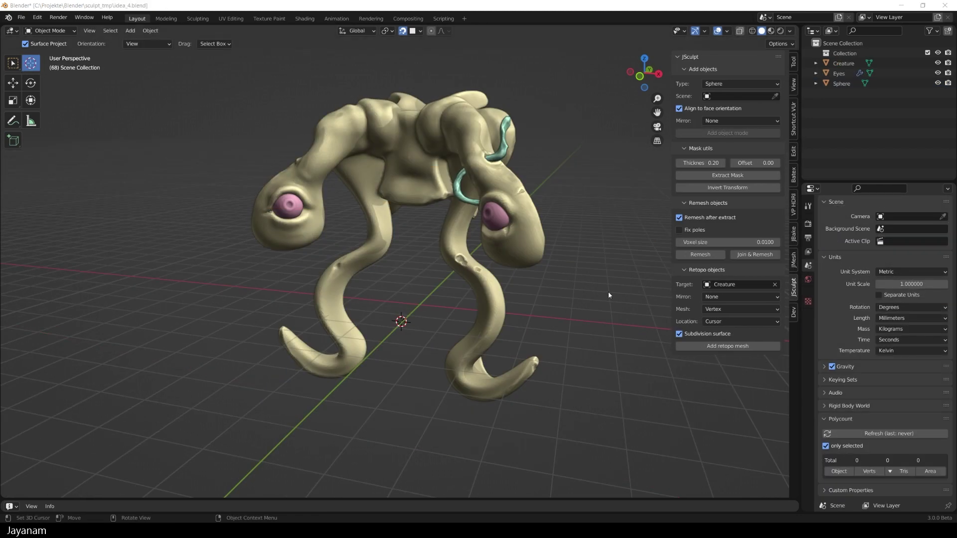
# Step: Place the 3D cursor on the back of the creature's leg and add a Vertex retopo mesh with Subdivision surface, targeting Creature
pyautogui.moveTo(608, 296)
pyautogui.mouseDown(button='middle')
pyautogui.moveTo(412, 280)
pyautogui.moveTo(446, 277)
pyautogui.moveTo(439, 289)
pyautogui.mouseUp(button='middle')
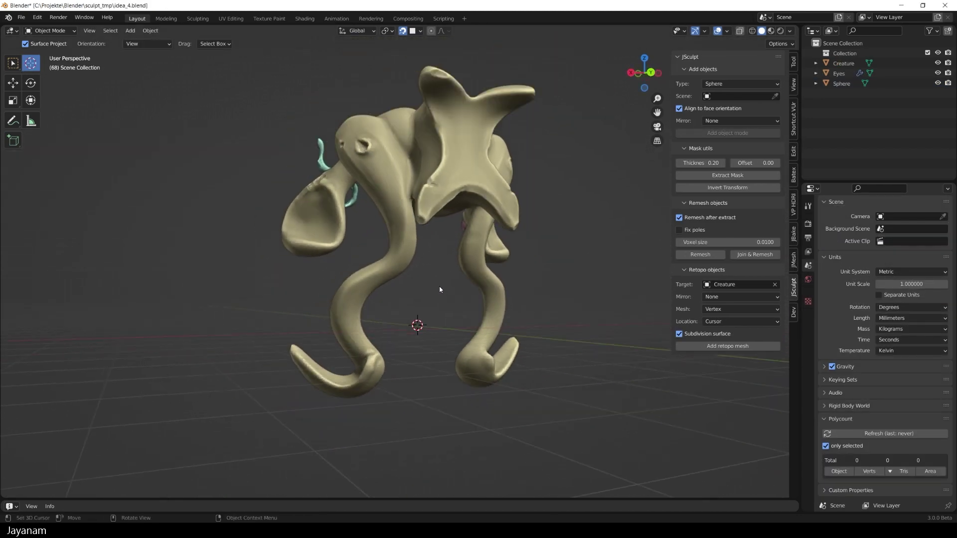
pyautogui.click(348, 300)
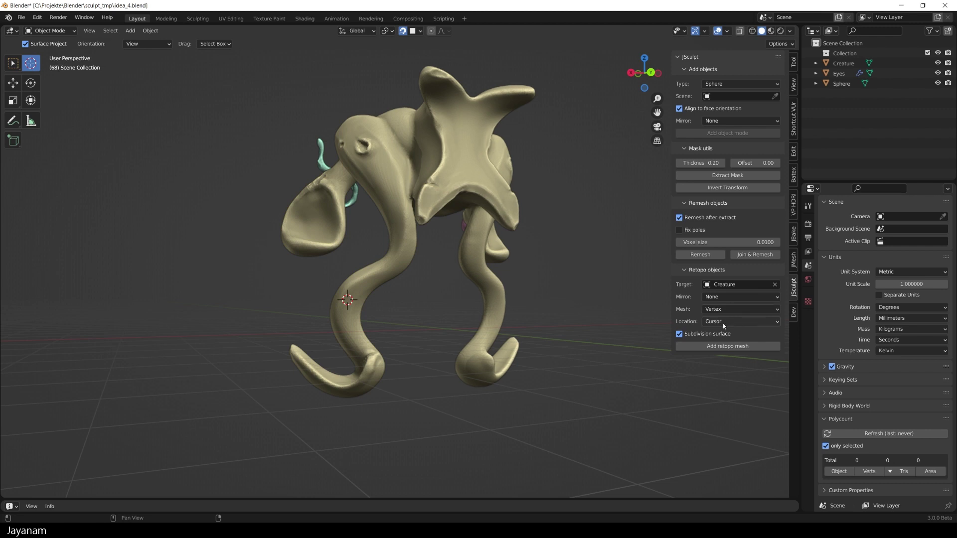
pyautogui.click(680, 349)
# Step: Extrude the vertex down the leg, select the resulting edge and extrude it sideways into a first face
pyautogui.scroll(2, 357, 338)
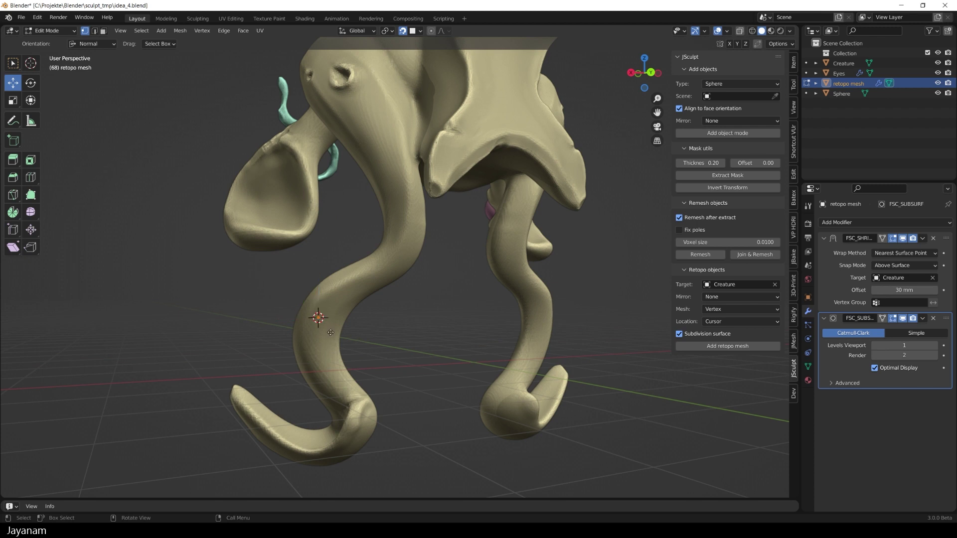
pyautogui.press('e')
pyautogui.click(326, 364)
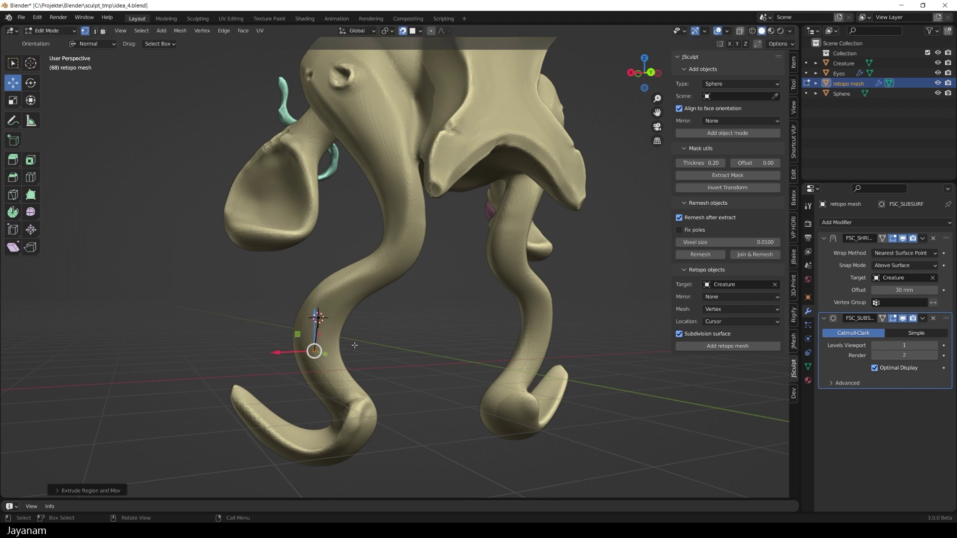
pyautogui.press('a')
pyautogui.press('e')
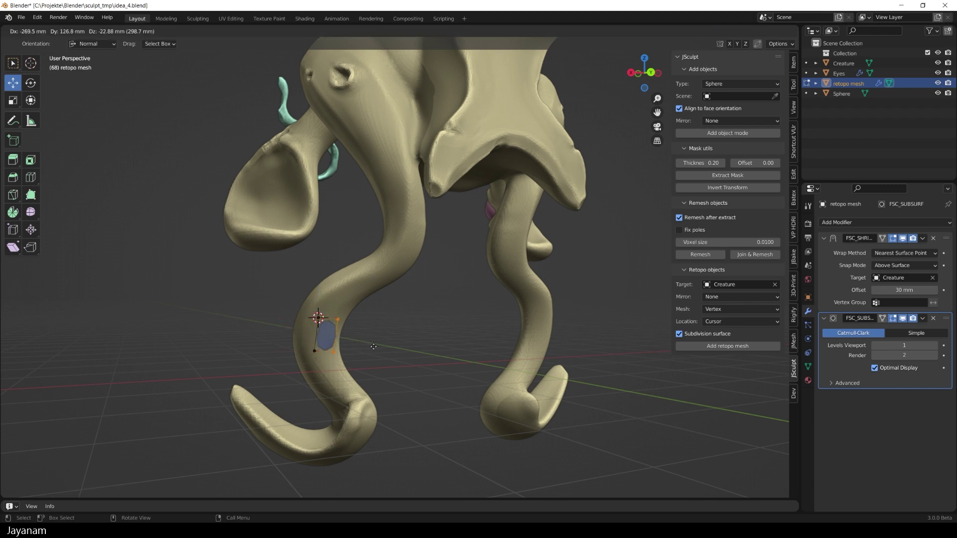
pyautogui.click(374, 346)
# Step: Add a Solidify modifier to the retopo mesh with a thickness of -140 mm
pyautogui.moveTo(374, 346)
pyautogui.mouseDown(button='middle')
pyautogui.moveTo(359, 334)
pyautogui.moveTo(367, 340)
pyautogui.mouseUp(button='middle')
pyautogui.scroll(2, 368, 339)
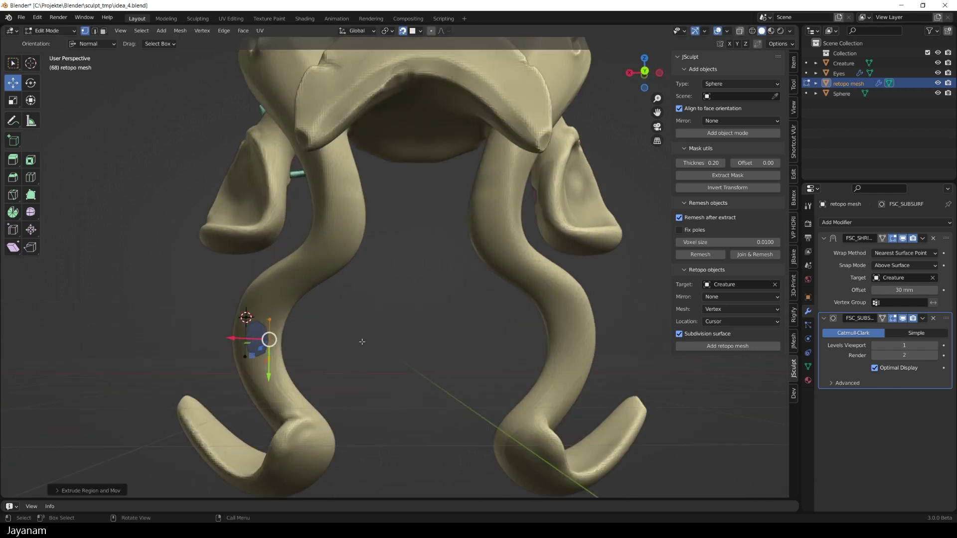
pyautogui.click(872, 223)
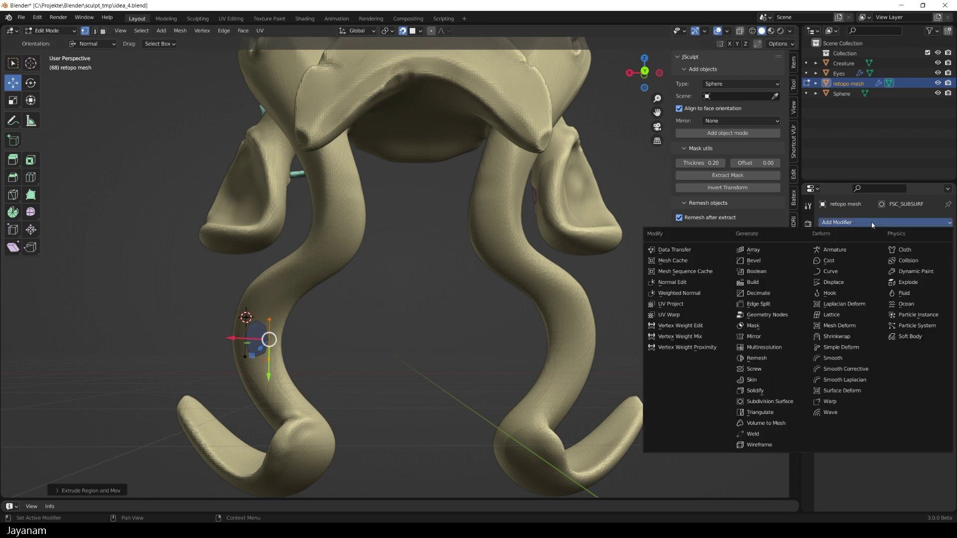
pyautogui.click(775, 389)
pyautogui.moveTo(897, 423); pyautogui.dragTo(860, 423)
# Step: Shade the leg's retopo mesh smooth in Object Mode
pyautogui.press('Tab')
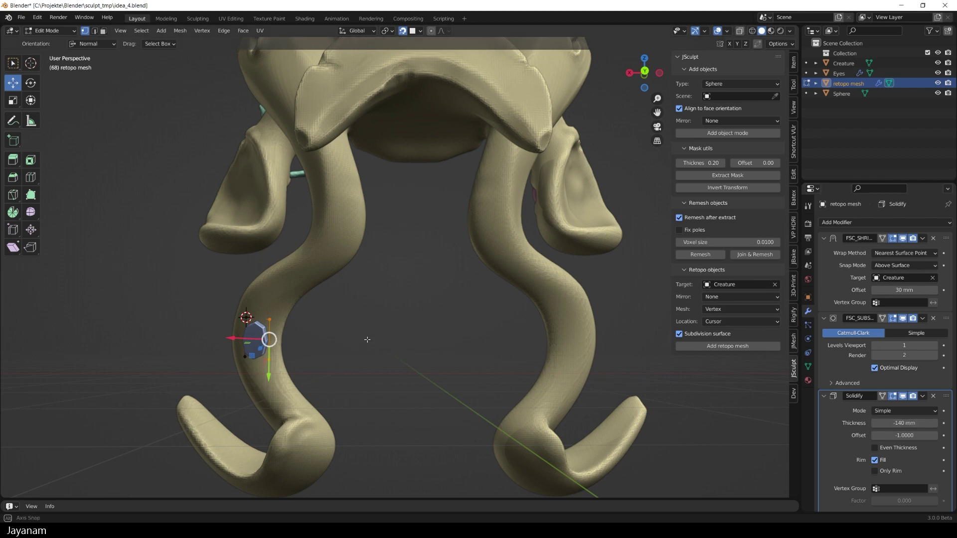
pyautogui.moveTo(501, 381); pyautogui.dragTo(261, 340, button='middle')
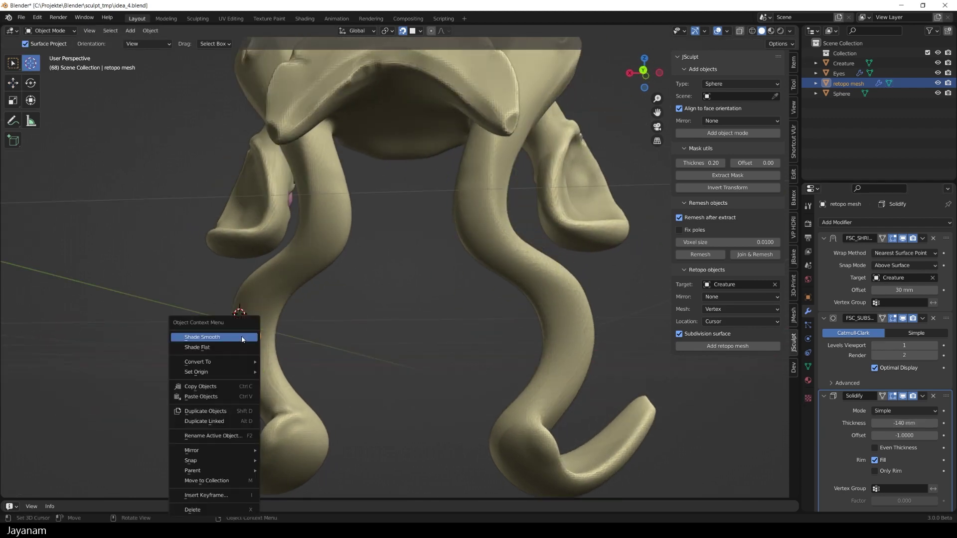
pyautogui.click(243, 340)
pyautogui.moveTo(249, 339); pyautogui.dragTo(323, 337, button='middle')
pyautogui.scroll(3, 252, 346)
# Step: Extrude the free edge of the leg's retopo mesh three times around the inner side of the leg
pyautogui.press('Tab')
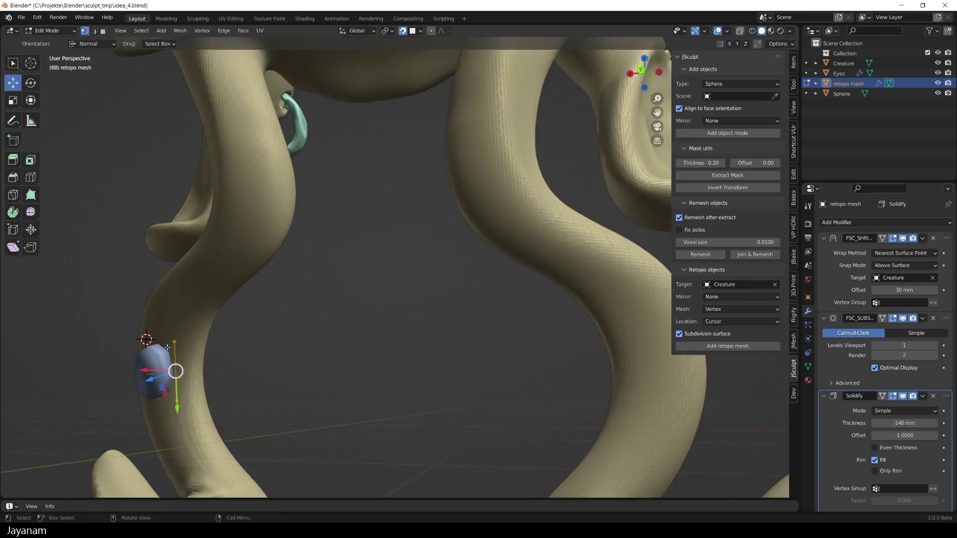
pyautogui.press('e')
pyautogui.click(190, 345)
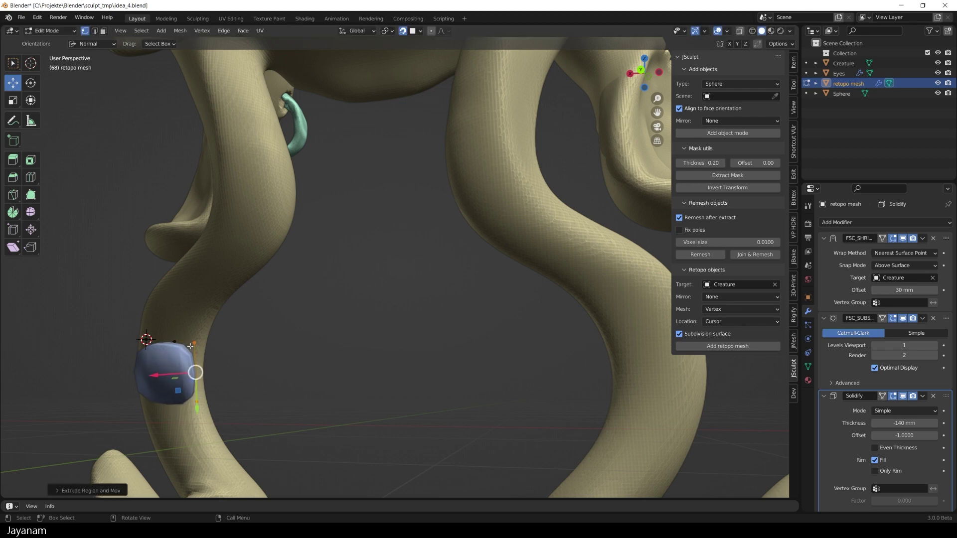
pyautogui.moveTo(190, 345); pyautogui.dragTo(212, 337, button='middle')
pyautogui.press('e')
pyautogui.click(240, 339)
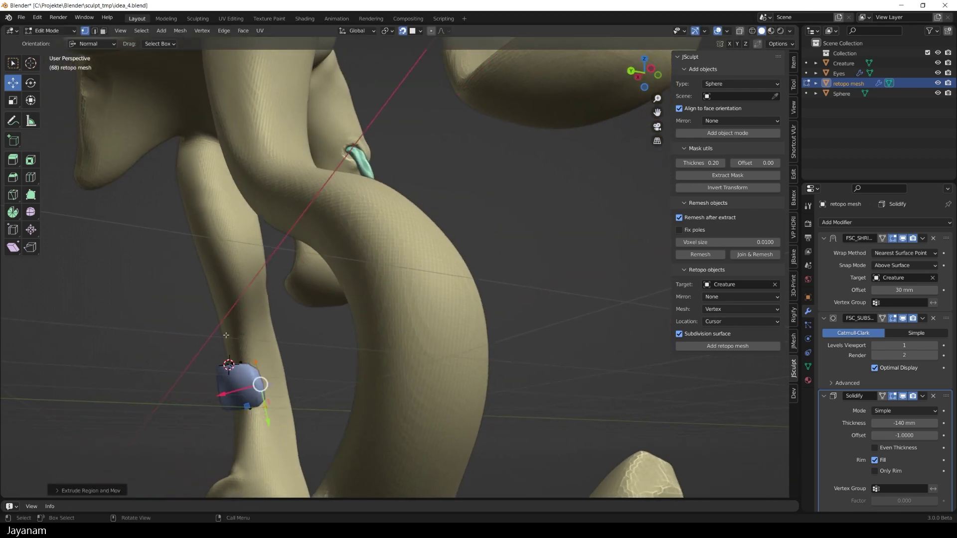
pyautogui.press('e')
pyautogui.click(289, 344)
# Step: Extrude the band's free edge once more across the front of the leg and rotate it to follow the leg
pyautogui.moveTo(606, 338); pyautogui.dragTo(514, 345, button='middle')
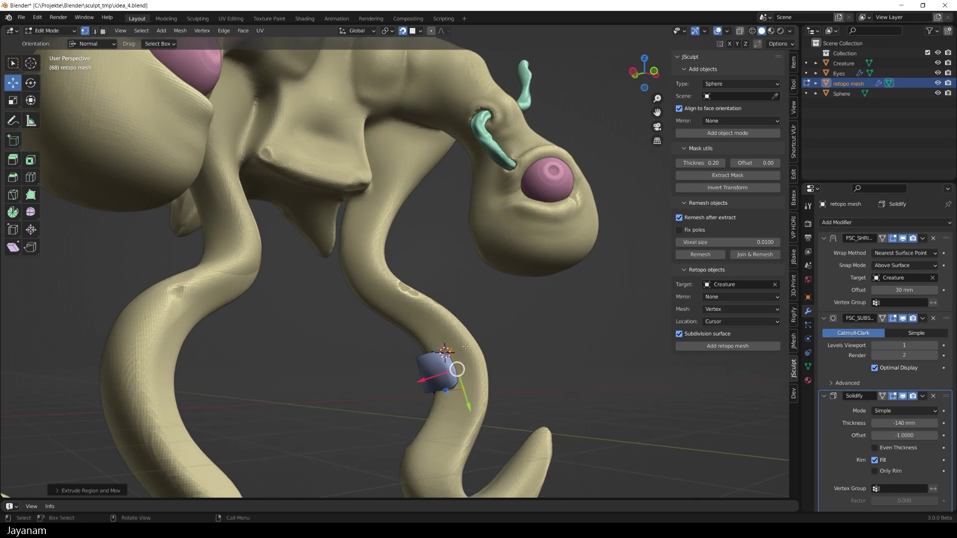
pyautogui.press('e')
pyautogui.click(536, 347)
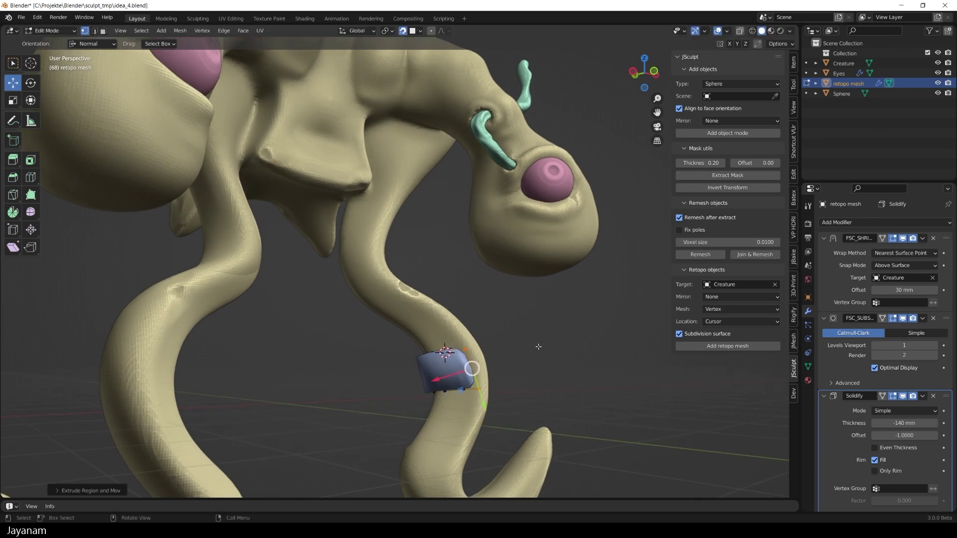
pyautogui.press('r')
pyautogui.click(540, 359)
# Step: Extrude the free edge of the leg's retopo band twice more around the outer side of the leg
pyautogui.moveTo(541, 359)
pyautogui.mouseDown(button='middle')
pyautogui.moveTo(627, 361)
pyautogui.moveTo(538, 357)
pyautogui.mouseUp(button='middle')
pyautogui.scroll(1, 546, 361)
pyautogui.press('e')
pyautogui.click(557, 361)
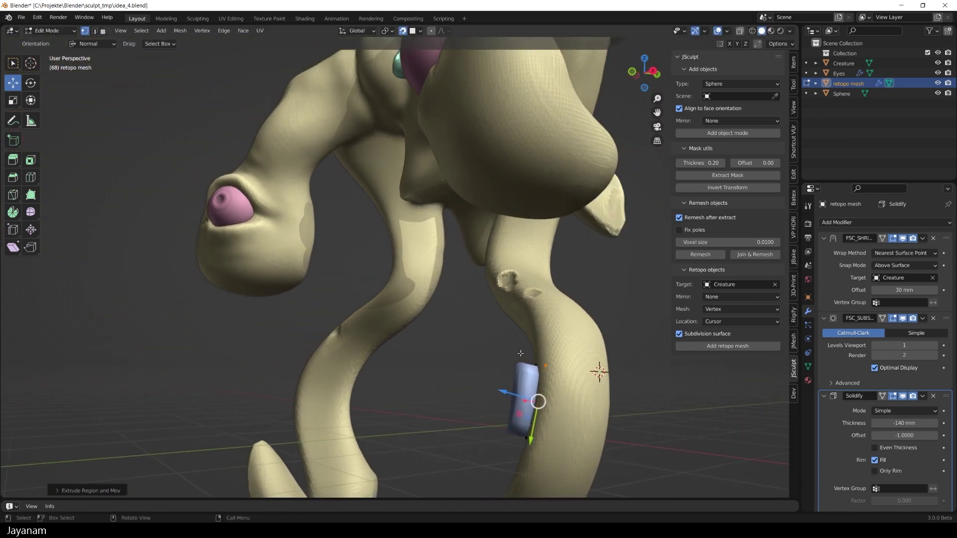
pyautogui.press('e')
pyautogui.click(566, 360)
# Step: Reposition the band's free edge on the leg and extrude it once more toward the band's starting edge
pyautogui.moveTo(598, 349); pyautogui.dragTo(513, 351, button='middle')
pyautogui.press('g')
pyautogui.click(555, 364)
pyautogui.press('e')
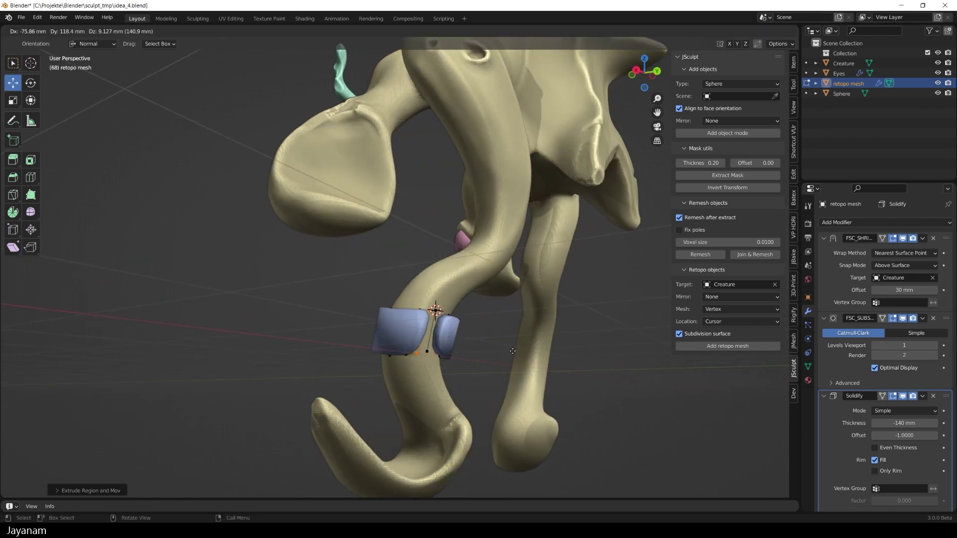
pyautogui.click(512, 351)
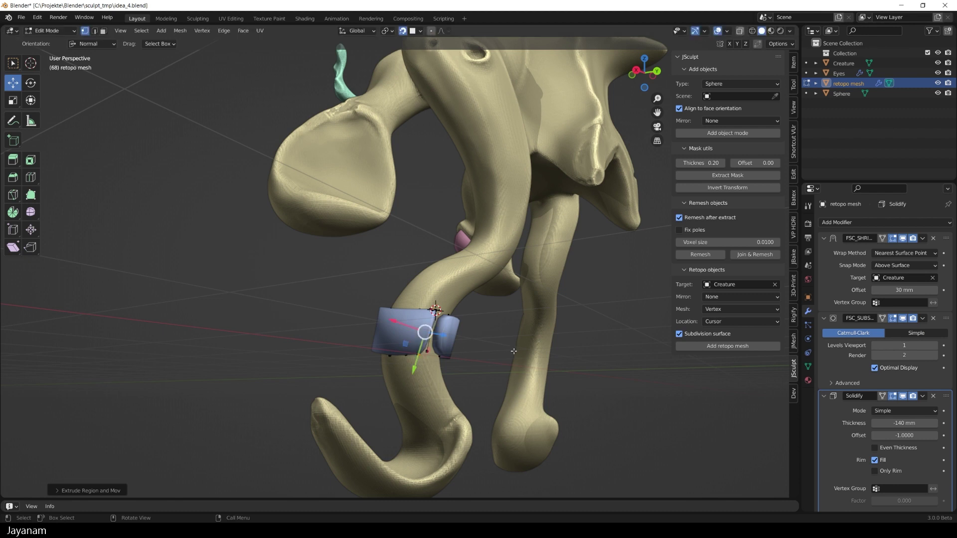
# Step: Add one loop cut close to the band's upper rim and another close to its lower rim
pyautogui.moveTo(512, 350); pyautogui.dragTo(512, 353, button='middle')
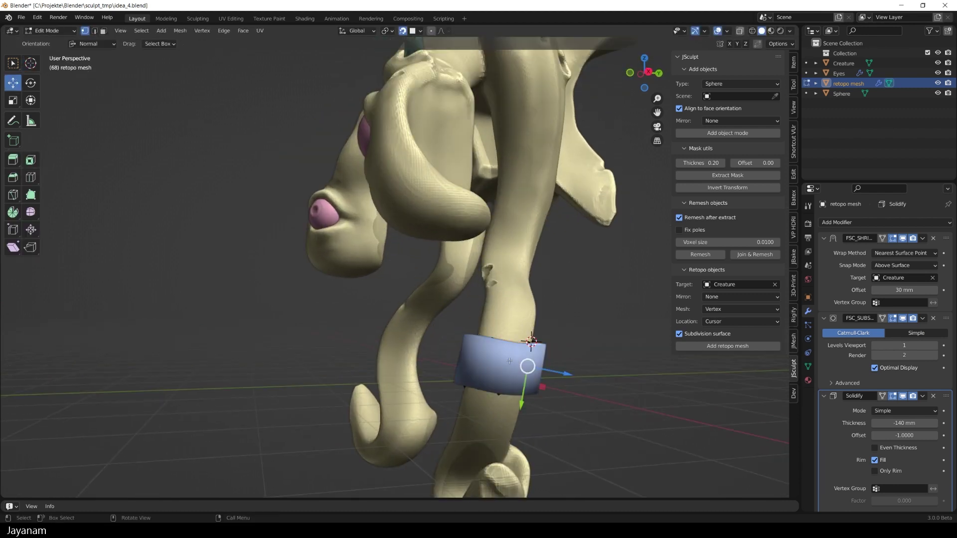
pyautogui.click(509, 360)
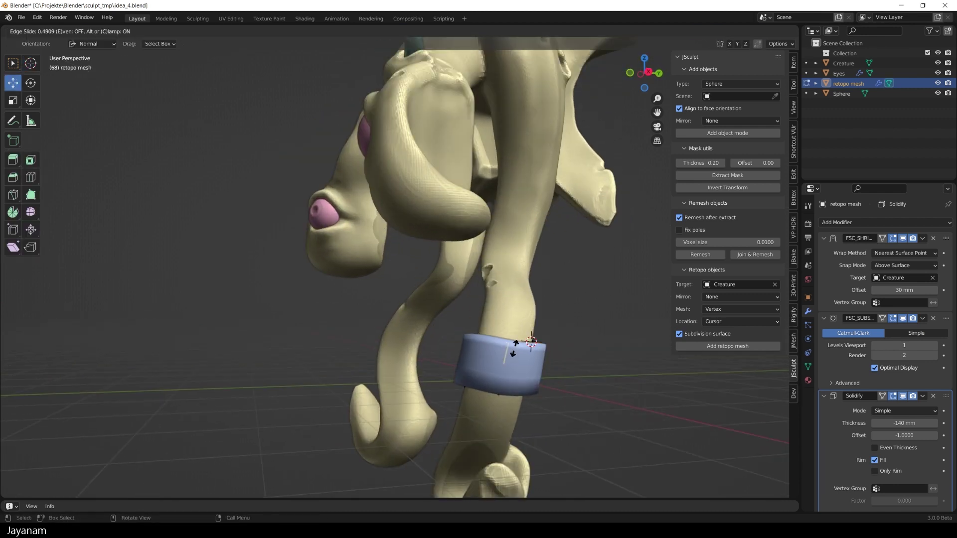
pyautogui.click(518, 342)
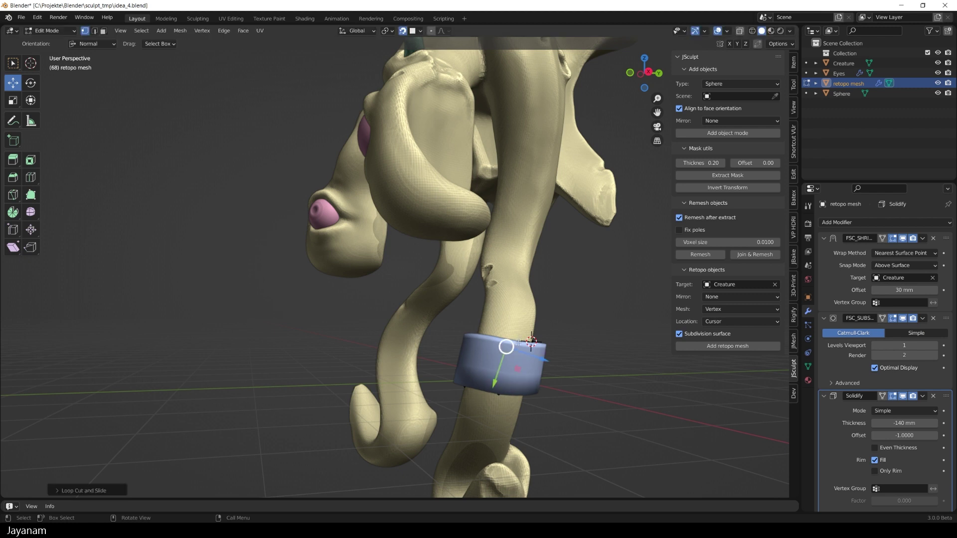
pyautogui.press('g')
pyautogui.press('g')
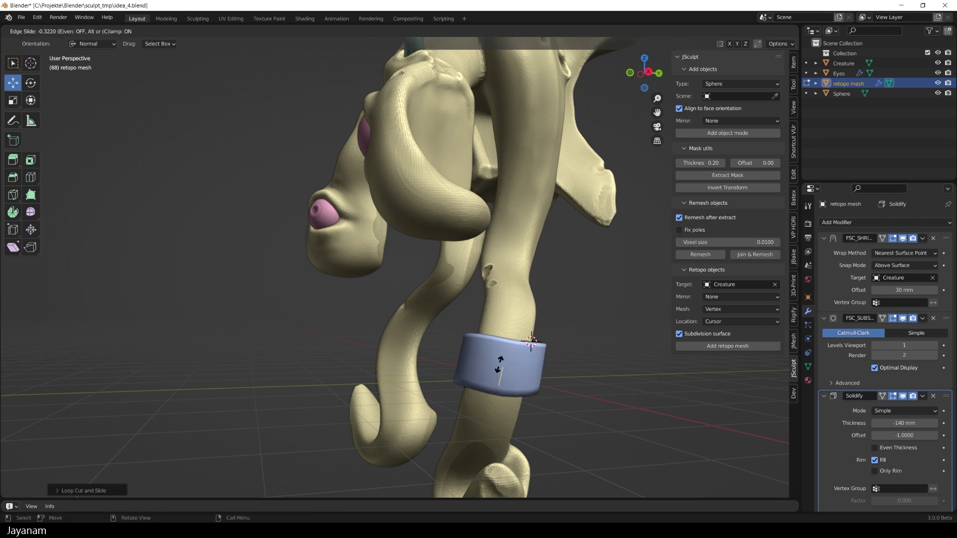
pyautogui.click(497, 374)
# Step: Leave Edit Mode and, in Sculpt Mode, reshape the band on the leg with the Grab brush
pyautogui.scroll(-4, 515, 372)
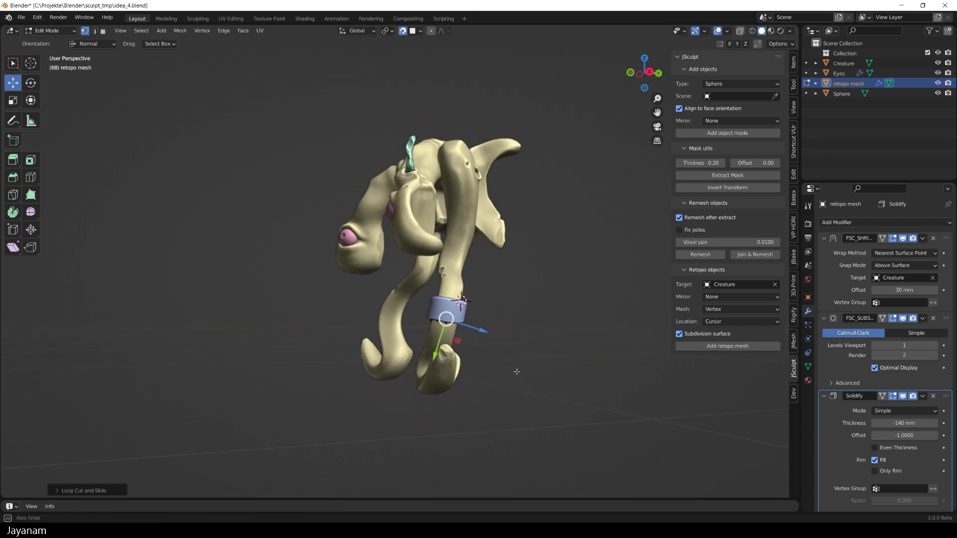
pyautogui.moveTo(515, 372); pyautogui.dragTo(581, 373, button='middle')
pyautogui.scroll(4, 596, 354)
pyautogui.scroll(-4, 593, 353)
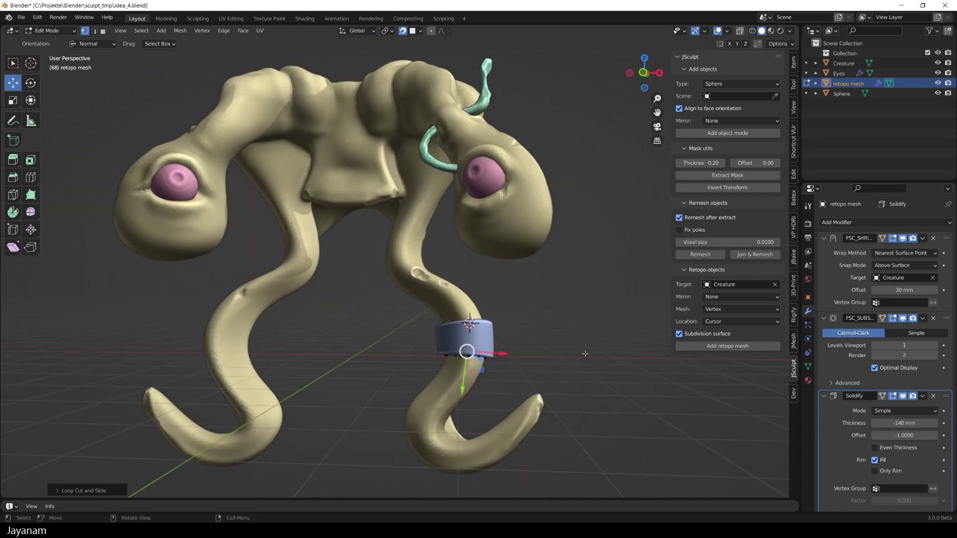
pyautogui.press('Tab')
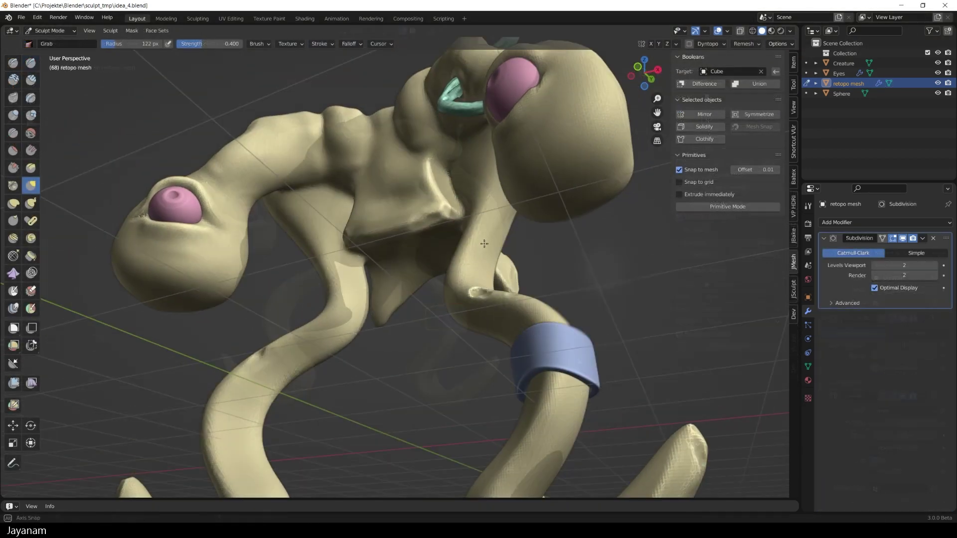
pyautogui.moveTo(482, 241); pyautogui.dragTo(487, 228, button='middle')
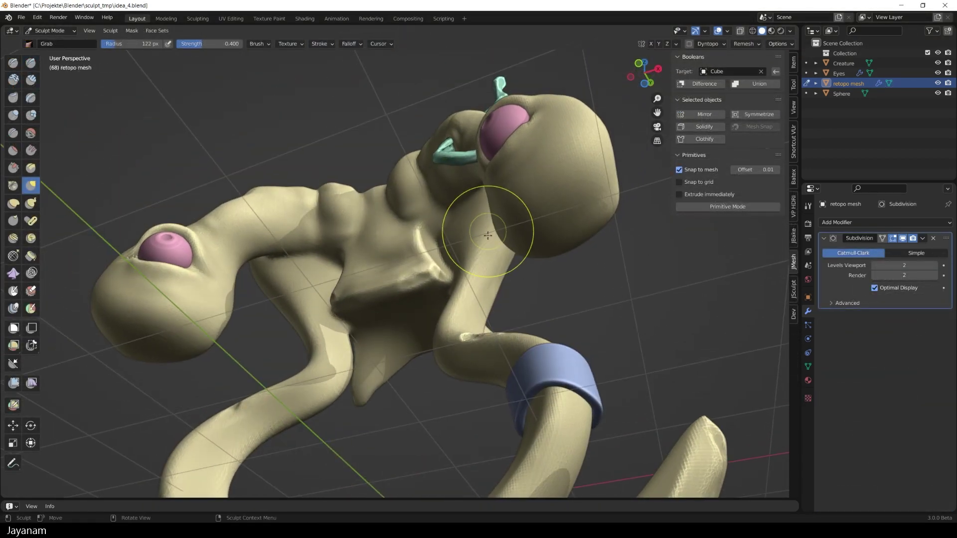
pyautogui.moveTo(580, 375); pyautogui.dragTo(585, 366)
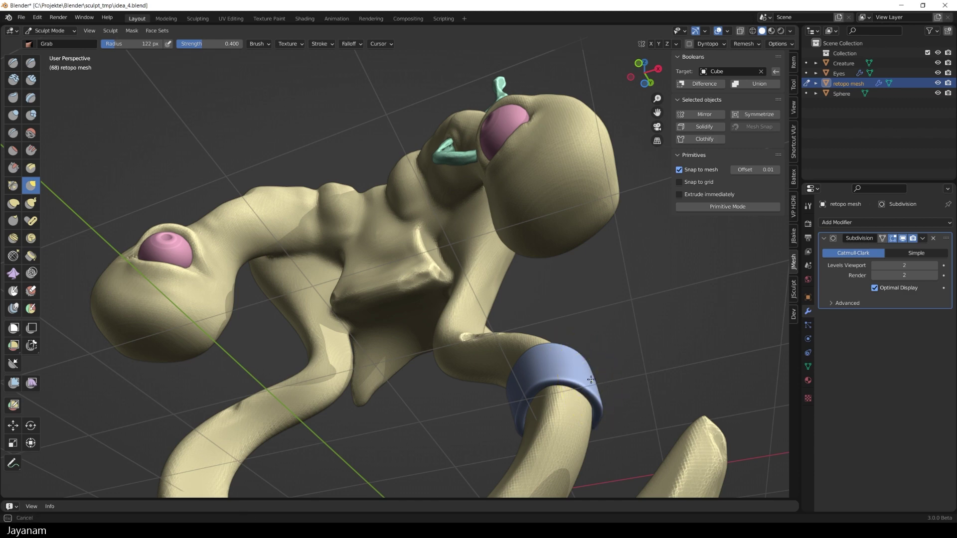
pyautogui.moveTo(582, 357)
pyautogui.mouseDown(button='middle')
pyautogui.moveTo(550, 411)
pyautogui.moveTo(452, 416)
pyautogui.moveTo(441, 427)
pyautogui.mouseUp(button='middle')
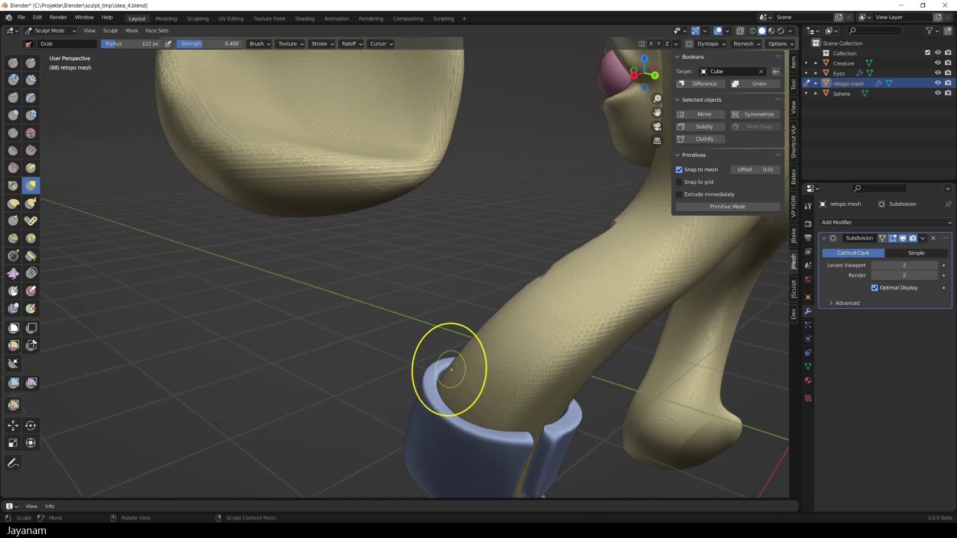
pyautogui.moveTo(449, 363); pyautogui.dragTo(316, 181, button='middle')
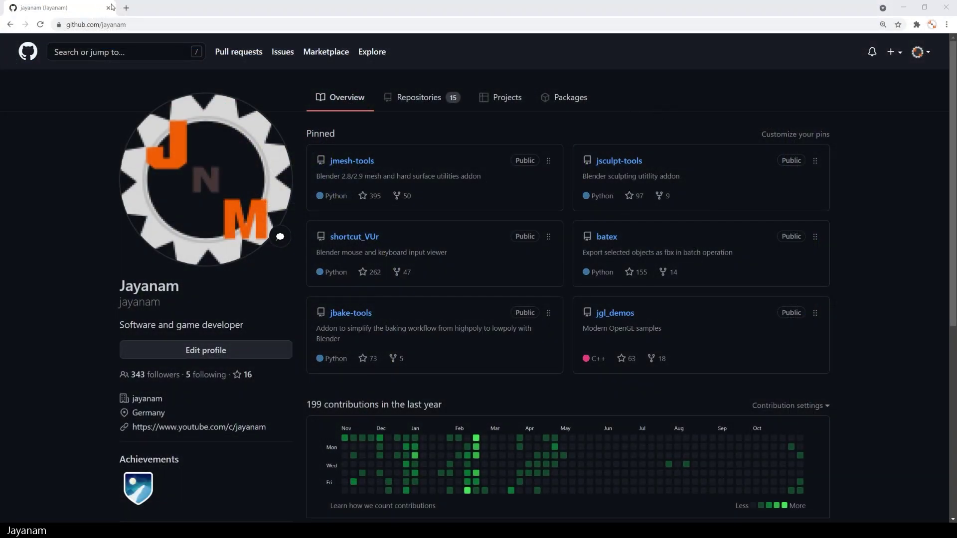
# Step: Switch to the browser and open the jsculpt-tools repository on GitHub and its code download options
pyautogui.click(165, 24)
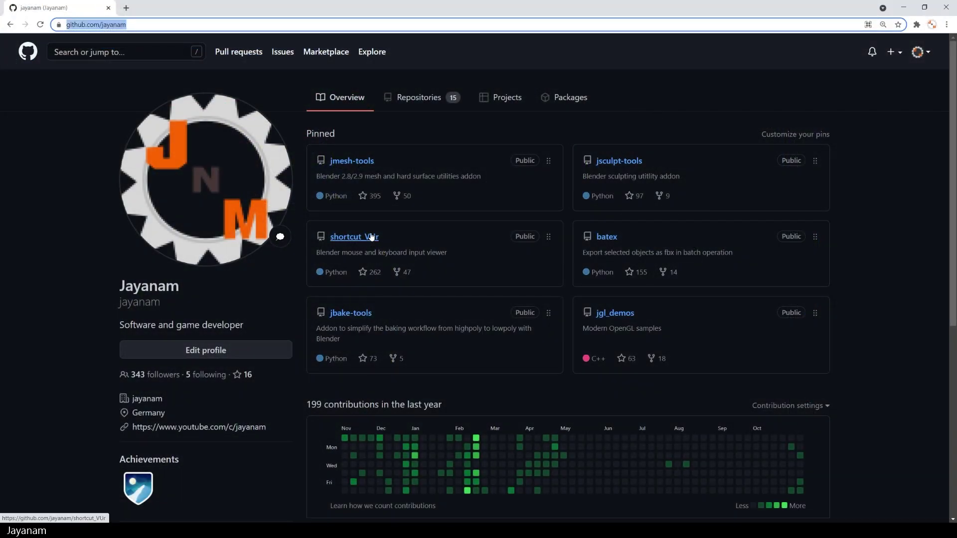
pyautogui.click(628, 161)
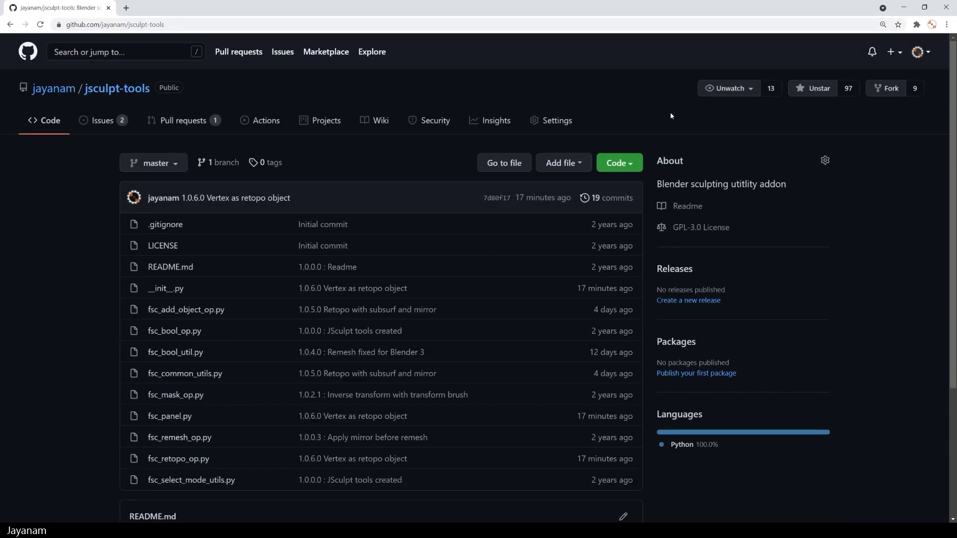
pyautogui.click(632, 165)
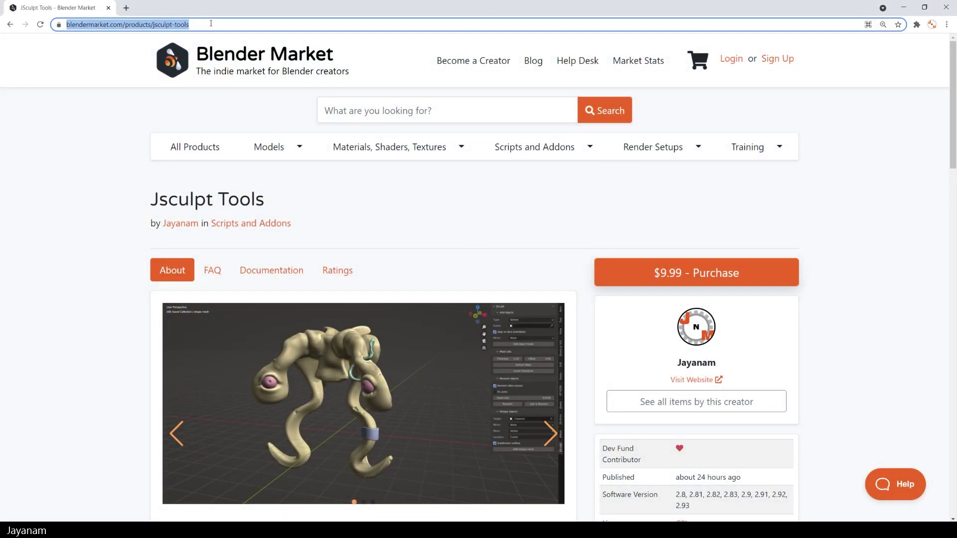
# Step: Browse the Jsculpt Tools product images on Blender Market and examine the add-on's feature description below them
pyautogui.click(551, 437)
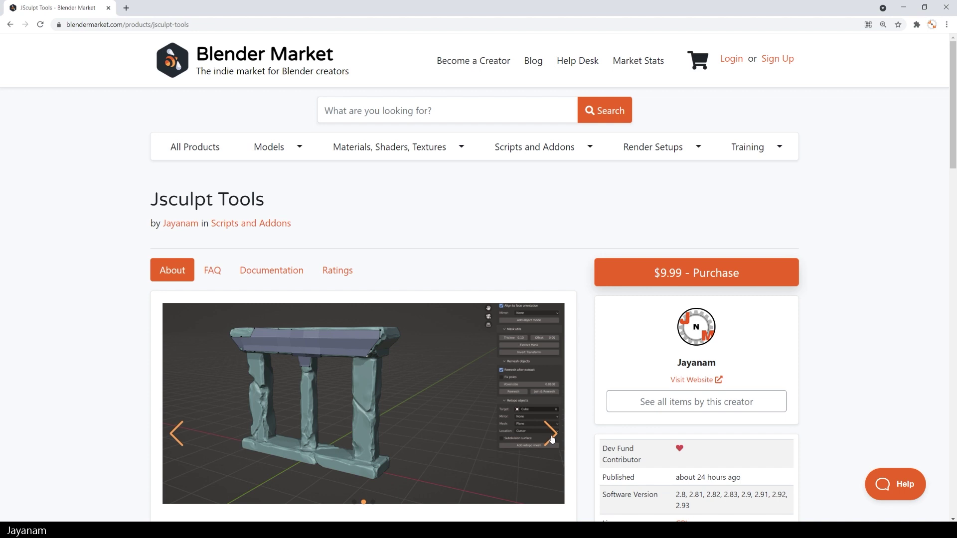
pyautogui.click(551, 437)
pyautogui.scroll(-6, 553, 436)
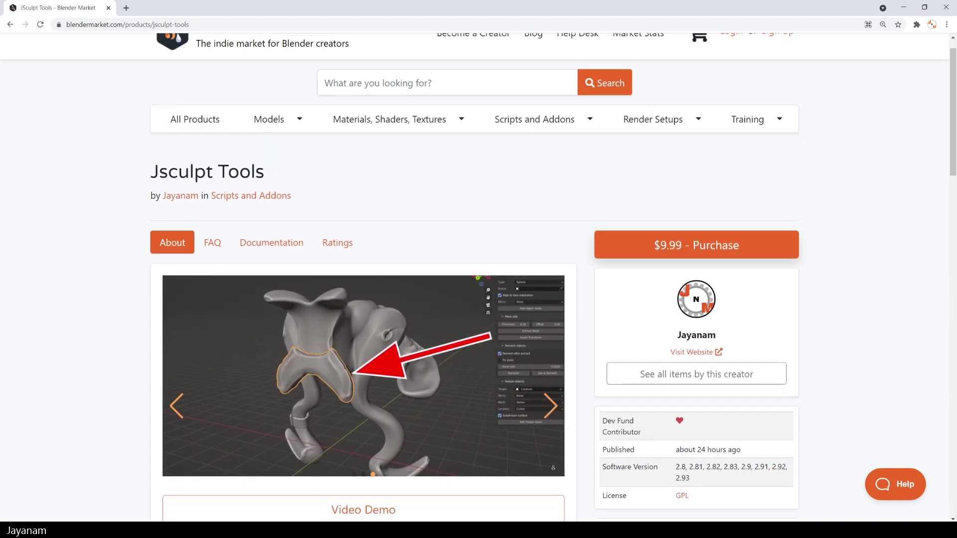
pyautogui.scroll(-8, 553, 468)
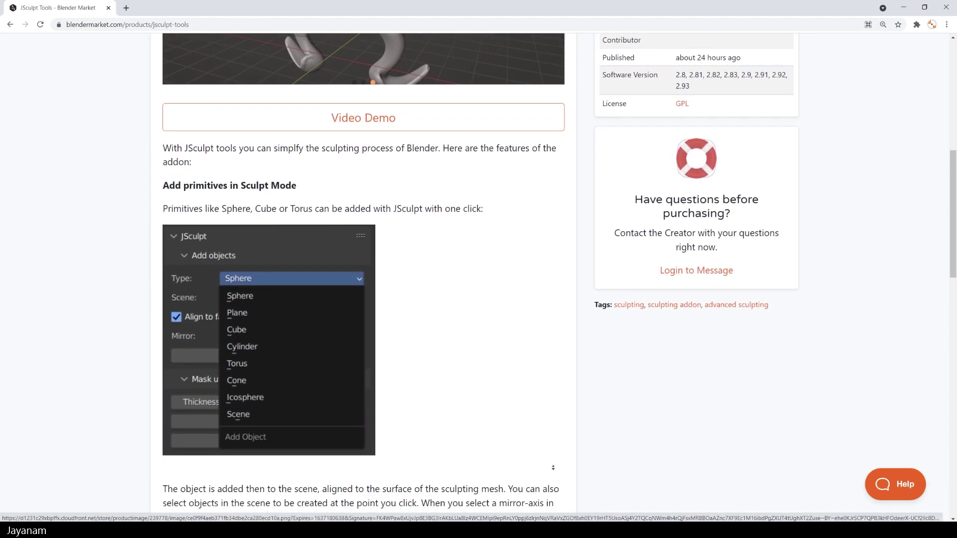